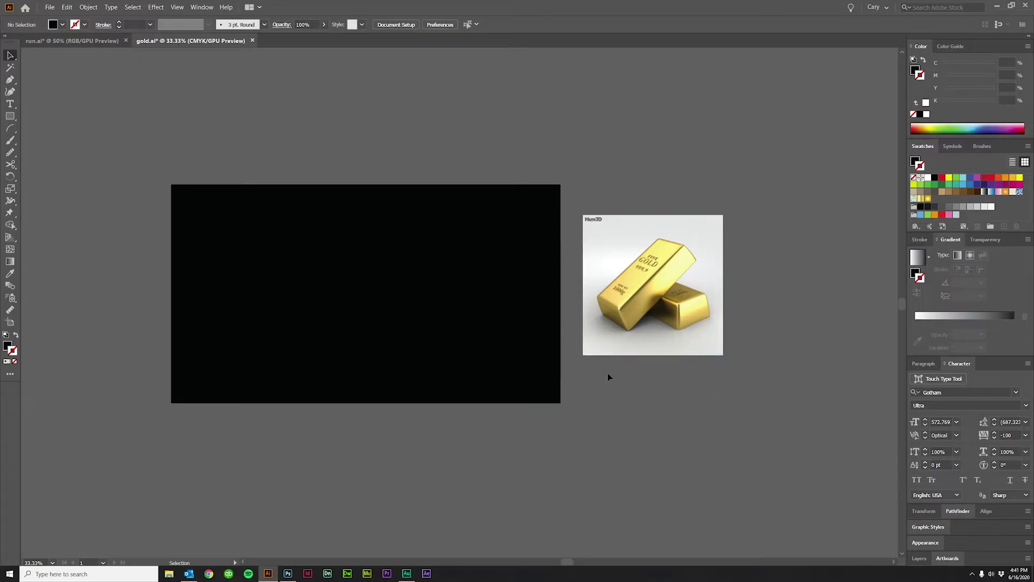
Add a text line reading GOLD in capitals above the black background.
{"action": "scroll", "coordinate": [605, 375], "scroll_direction": "left", "scroll_amount": 2}
{"action": "scroll", "coordinate": [603, 378], "scroll_direction": "up", "scroll_amount": 6}
{"action": "scroll", "coordinate": [361, 381], "scroll_direction": "down", "scroll_amount": 1}
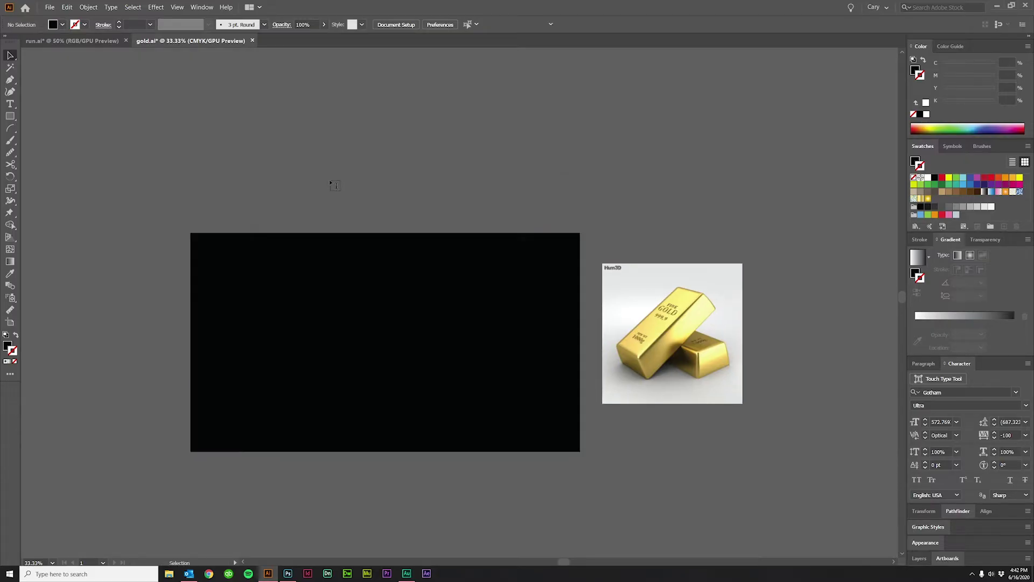
{"action": "key", "text": "t"}
{"action": "left_click", "coordinate": [332, 183]}
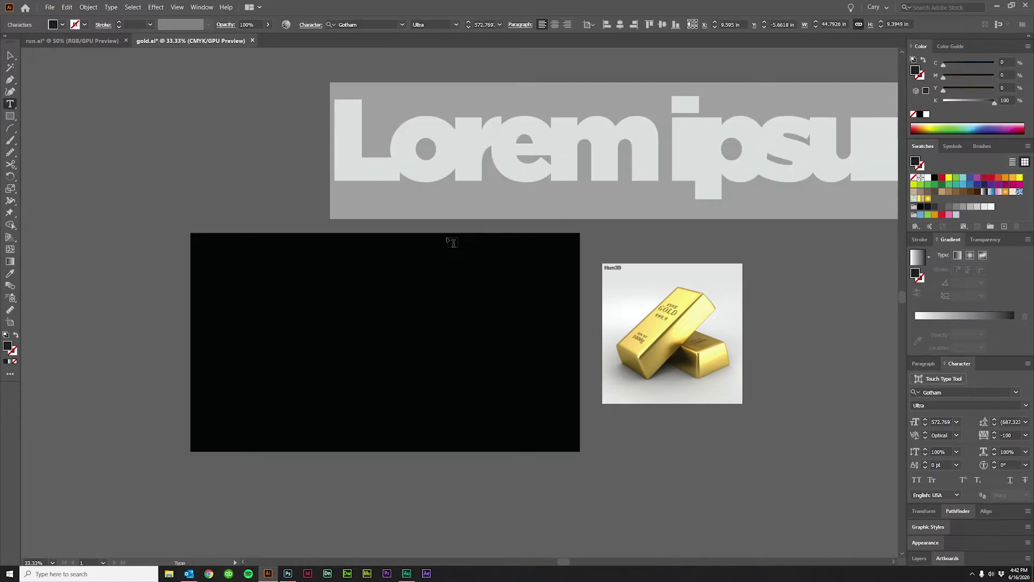
{"action": "type", "text": "g"}
{"action": "key", "text": "BackSpace"}
{"action": "type", "text": "GTOLD"}
{"action": "key", "text": "BackSpace"}
{"action": "key", "text": "BackSpace"}
{"action": "key", "text": "BackSpace"}
{"action": "key", "text": "BackSpace"}
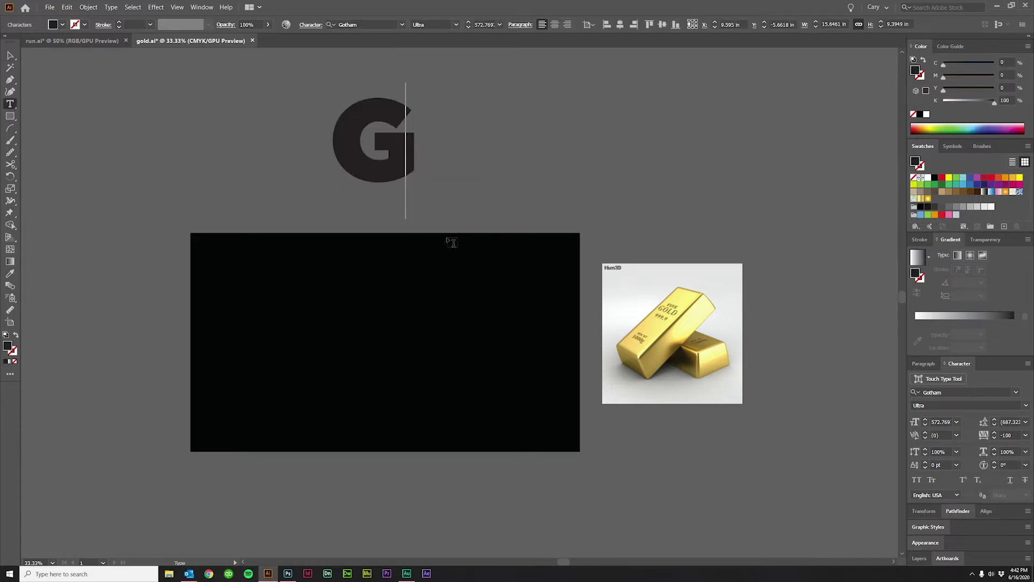
{"action": "type", "text": "OLD"}
{"action": "key", "text": "Escape"}
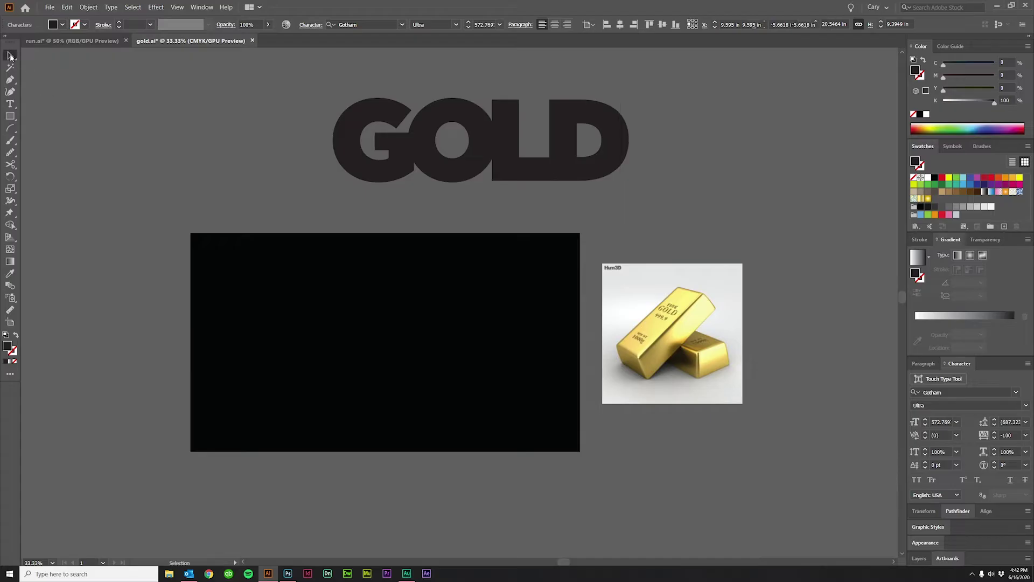
Move the GOLD text left and down over the black background.
{"action": "left_click", "coordinate": [231, 168]}
{"action": "left_click_drag", "start_coordinate": [445, 162], "coordinate": [370, 186]}
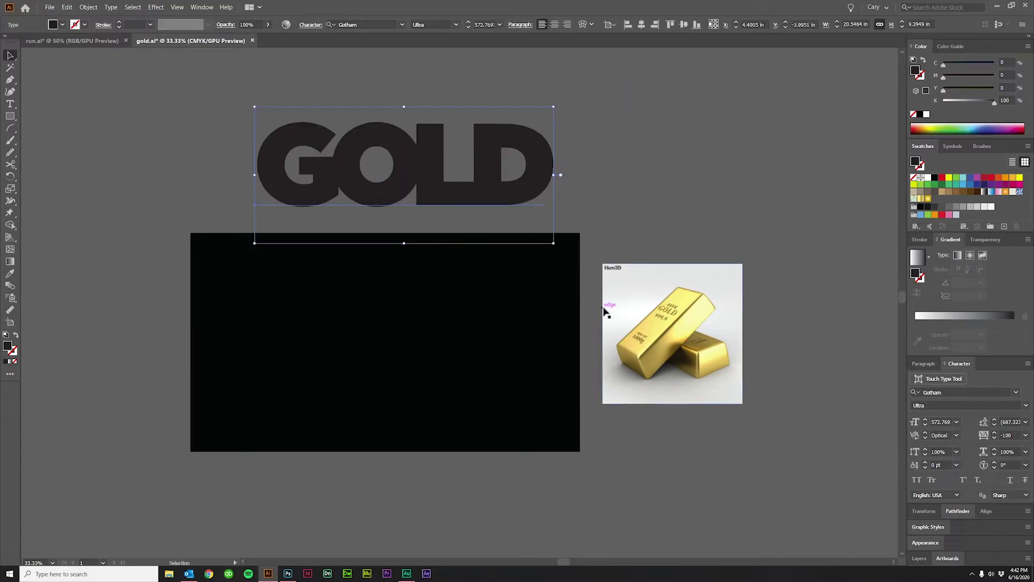
{"action": "scroll", "coordinate": [485, 324], "scroll_direction": "up", "scroll_amount": 1}
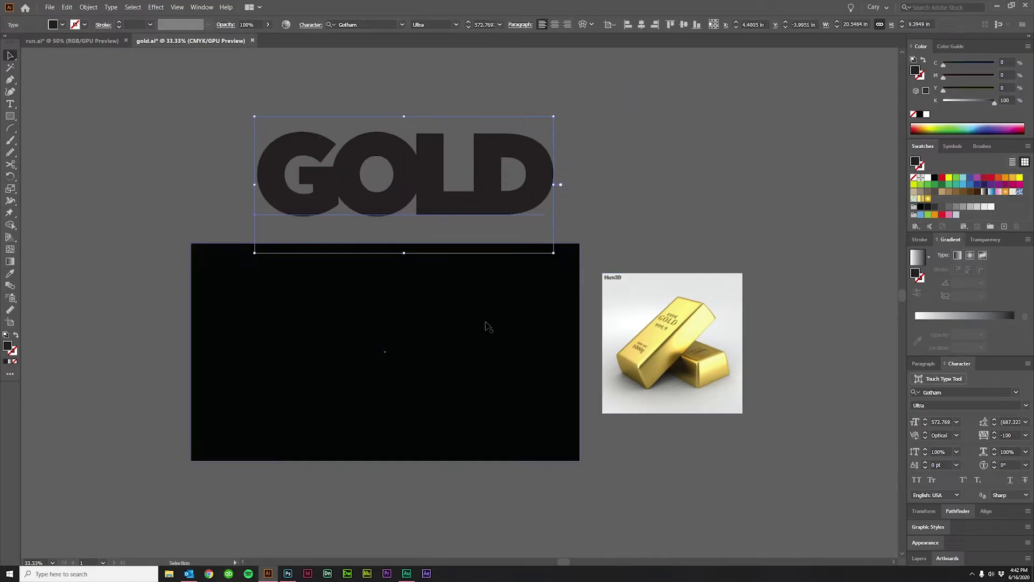
{"action": "left_click_drag", "start_coordinate": [473, 221], "coordinate": [408, 243]}
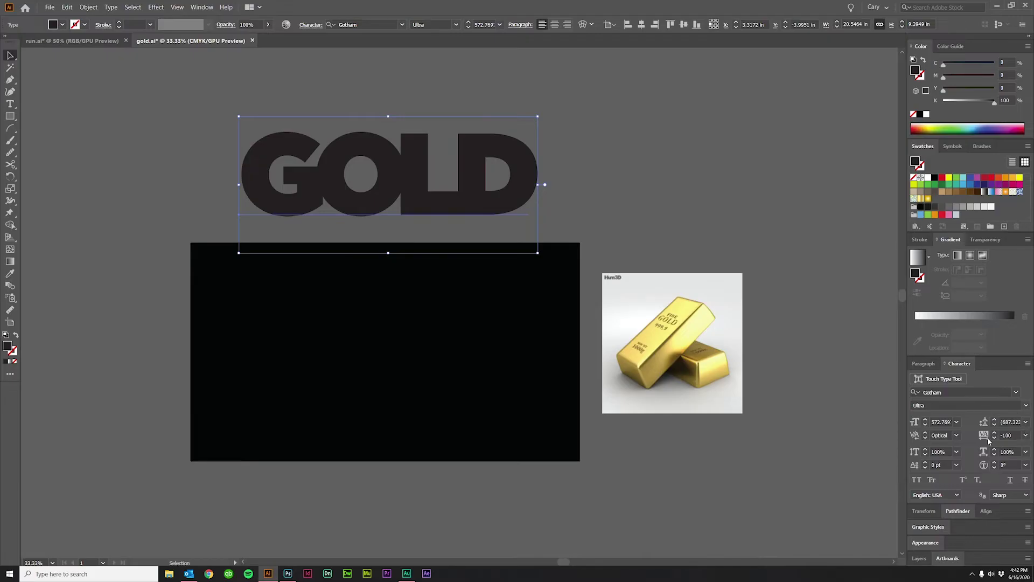
Set the GOLD text's tracking to -100.
{"action": "left_click", "coordinate": [955, 436]}
{"action": "left_click", "coordinate": [955, 436]}
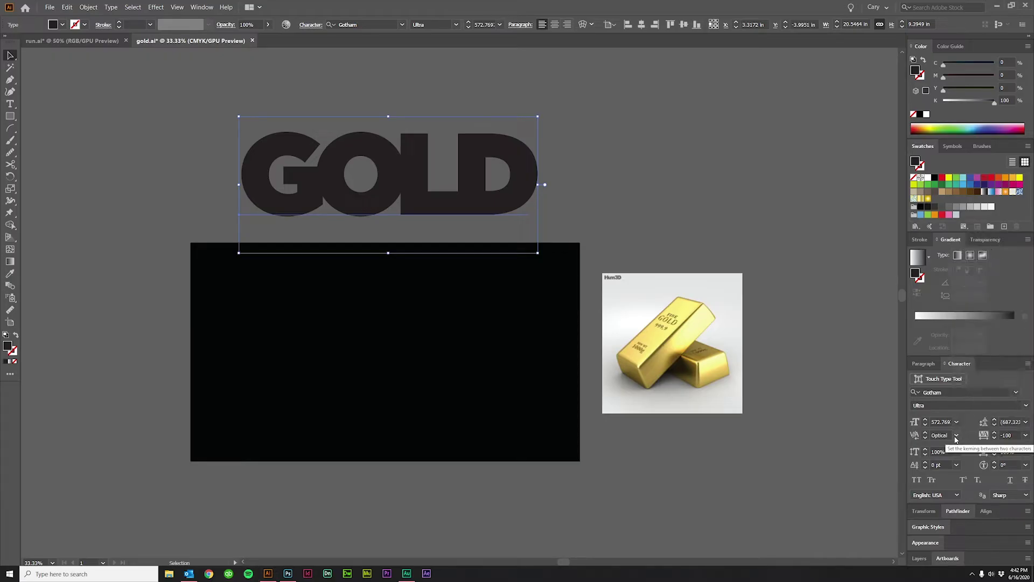
{"action": "left_click", "coordinate": [1025, 436]}
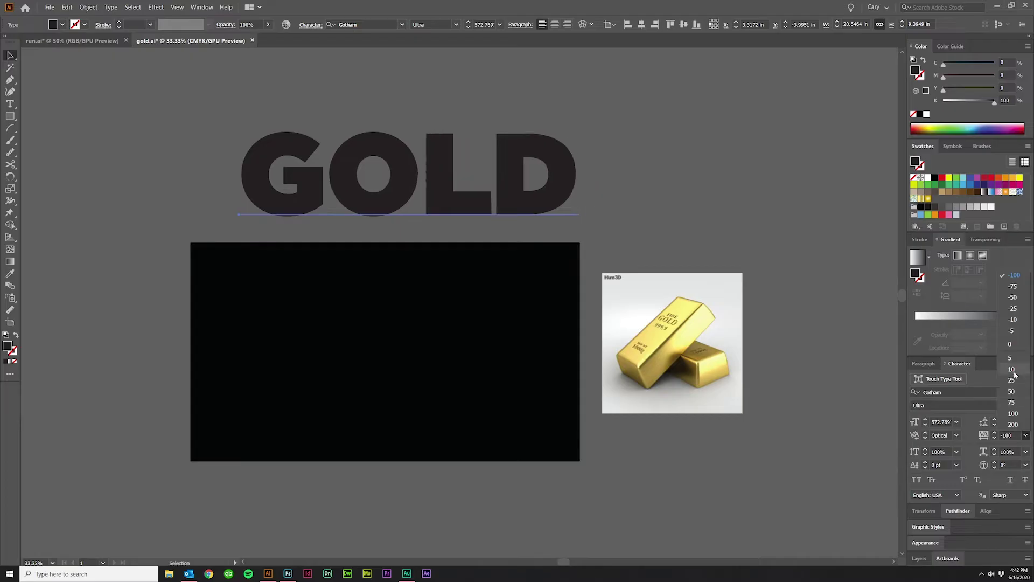
{"action": "left_click", "coordinate": [1014, 276]}
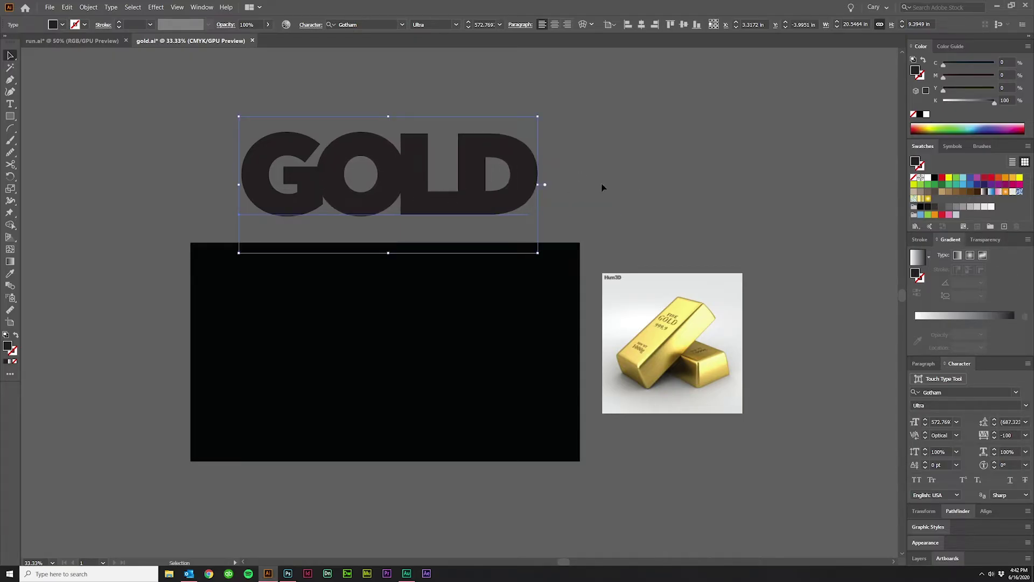
{"action": "left_click", "coordinate": [602, 186]}
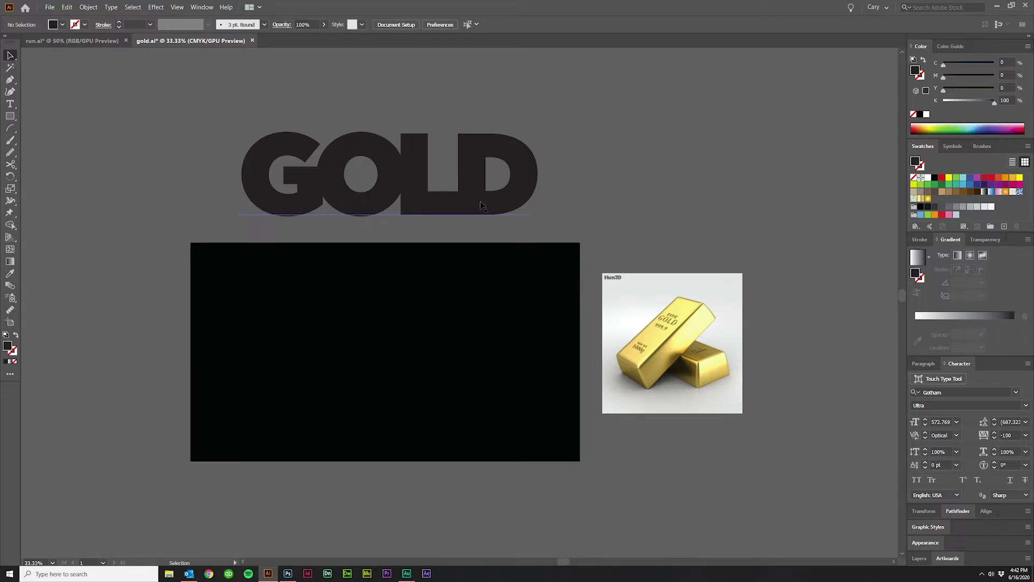
Draw a rectangle over the GOLD text and open the Gradients > Metals swatch library beside the artwork.
{"action": "left_click", "coordinate": [10, 117]}
{"action": "left_click_drag", "start_coordinate": [231, 125], "coordinate": [550, 221]}
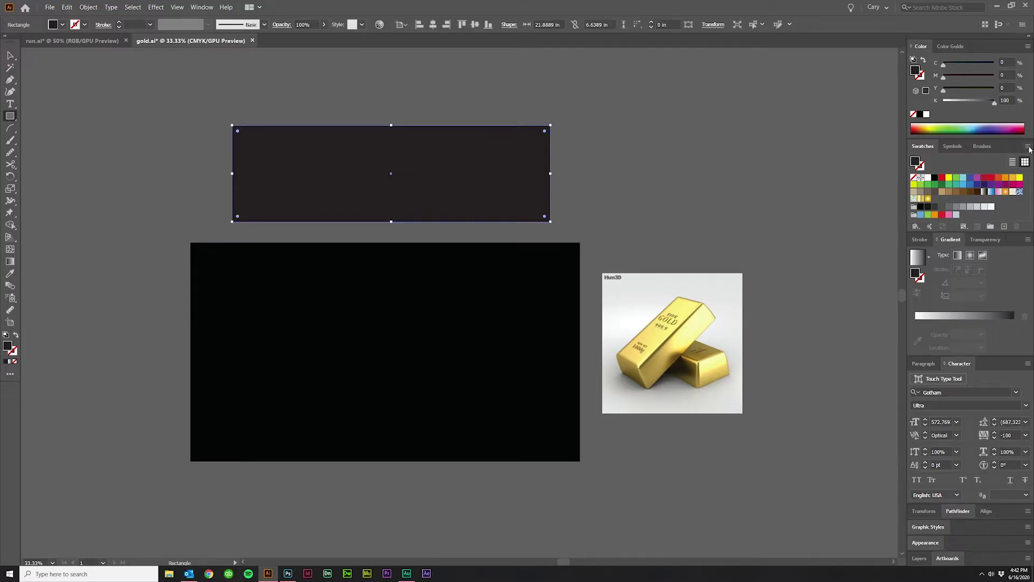
{"action": "left_click", "coordinate": [1028, 147]}
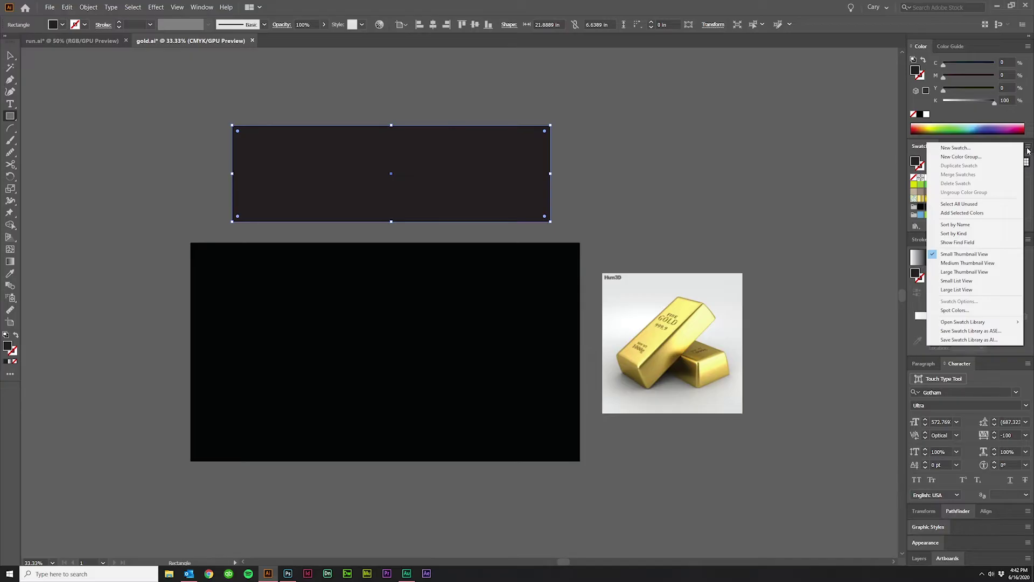
{"action": "mouse_move", "coordinate": [974, 324]}
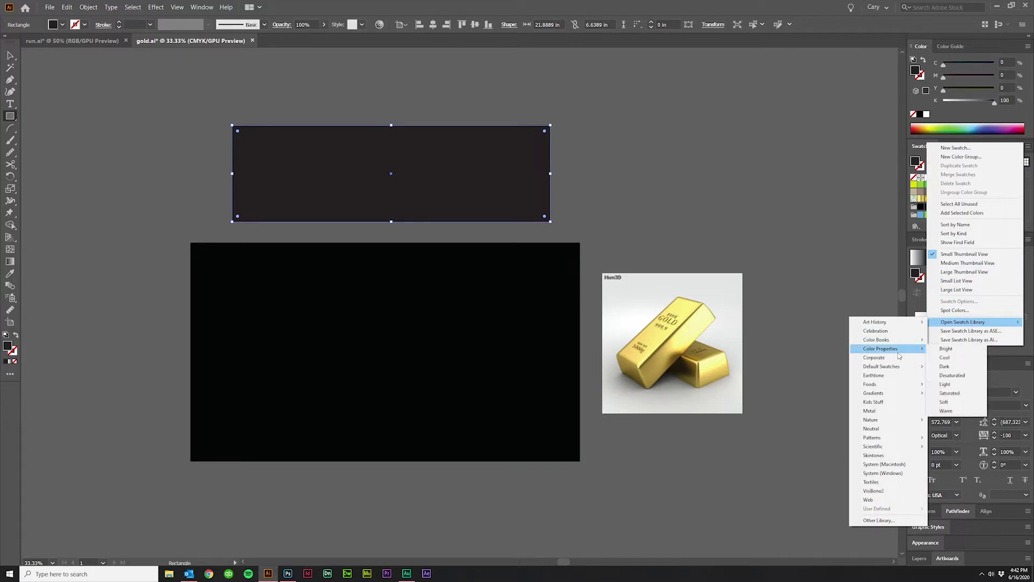
{"action": "mouse_move", "coordinate": [896, 367]}
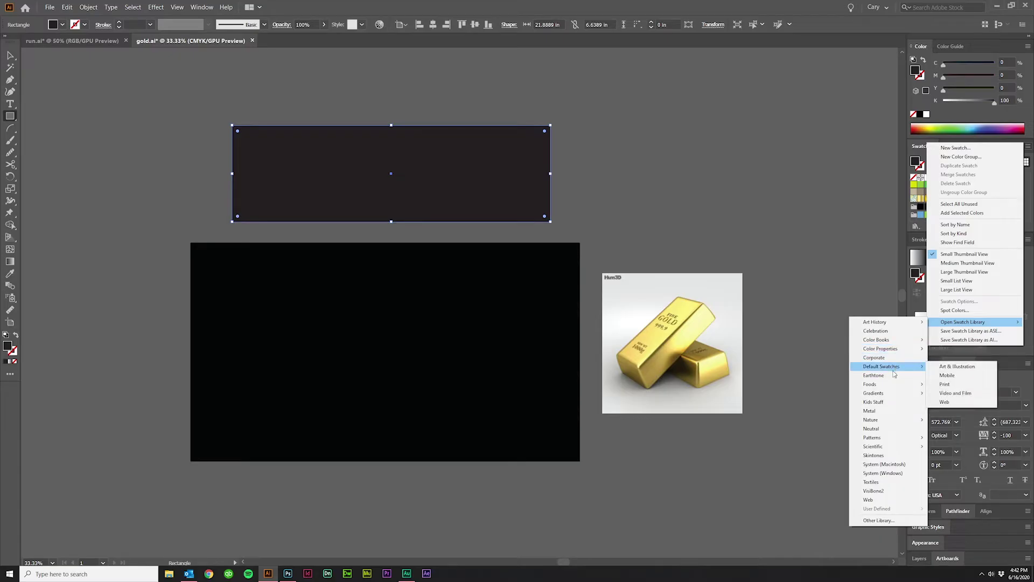
{"action": "mouse_move", "coordinate": [890, 392]}
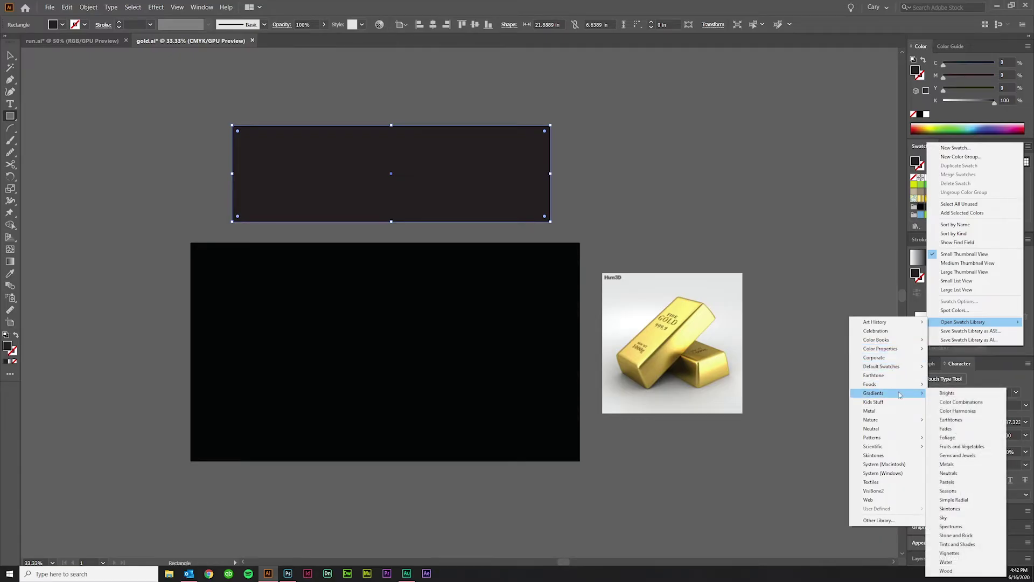
{"action": "left_click", "coordinate": [951, 464]}
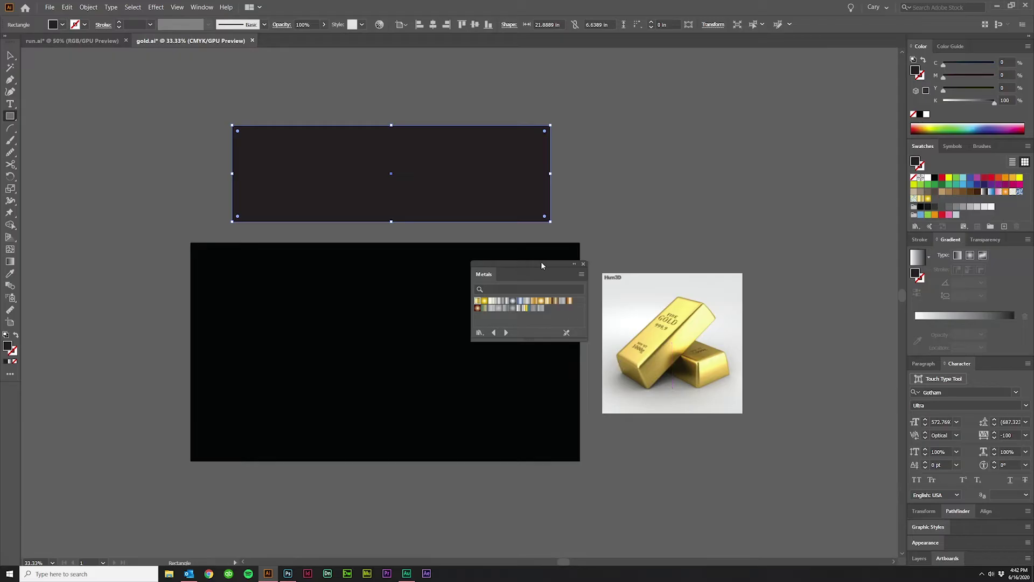
{"action": "left_click_drag", "start_coordinate": [540, 263], "coordinate": [821, 143]}
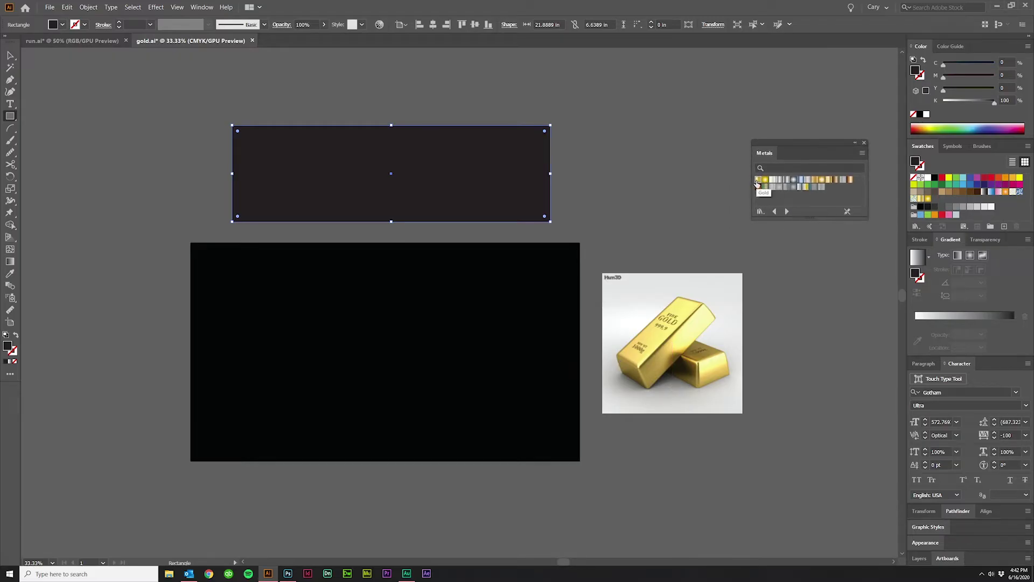
Fill the rectangle with the Gold metal gradient at a 45° angle.
{"action": "left_click", "coordinate": [758, 180]}
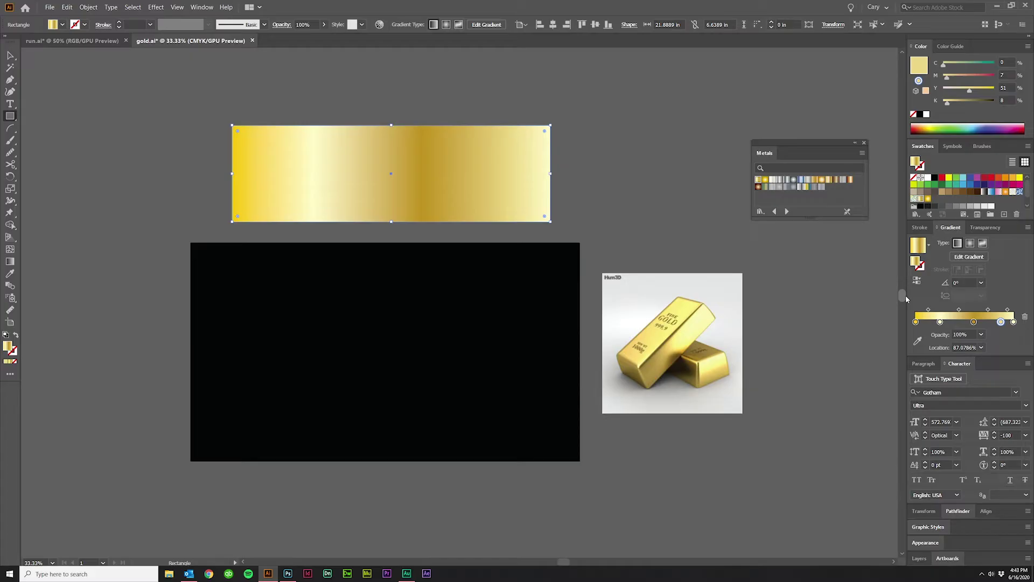
{"action": "left_click", "coordinate": [966, 282]}
{"action": "type", "text": "45"}
{"action": "key", "text": "Tab"}
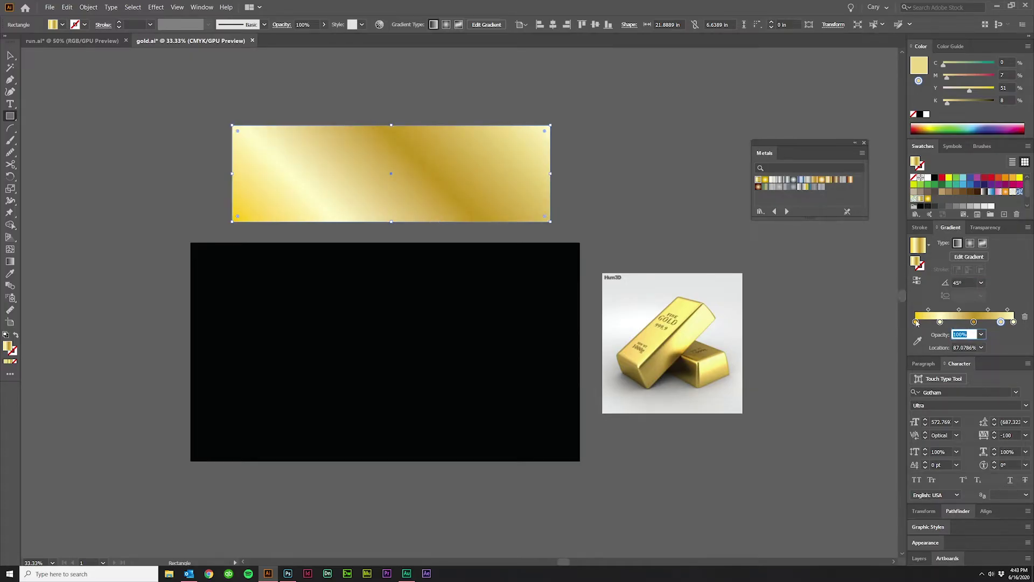
Shift the dark gold band and add a darker stop and a bright yellow stop near 70%.
{"action": "left_click_drag", "start_coordinate": [916, 323], "coordinate": [953, 323]}
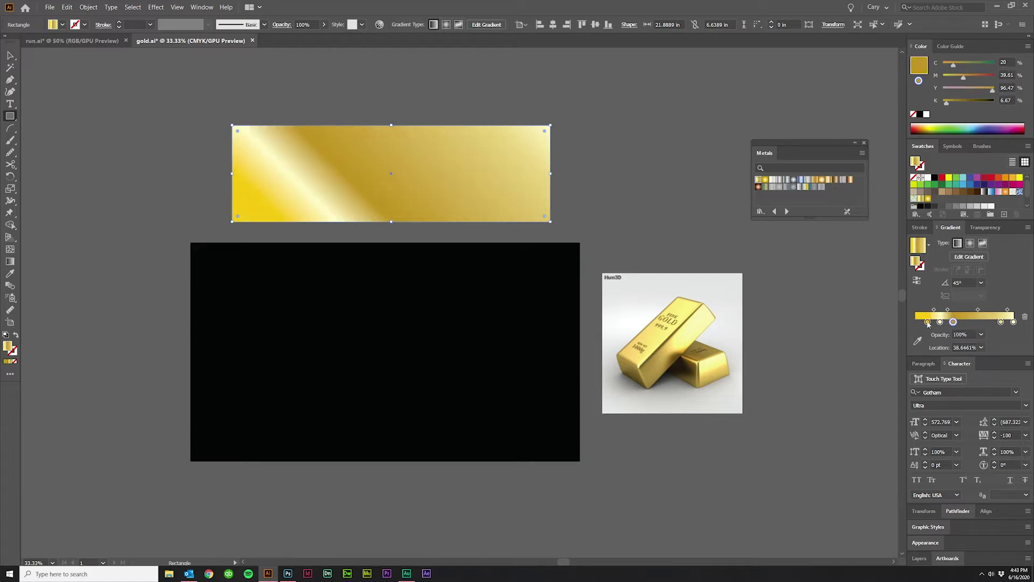
{"action": "left_click_drag", "start_coordinate": [923, 67], "coordinate": [988, 286]}
{"action": "left_click_drag", "start_coordinate": [1008, 335], "coordinate": [1005, 321]}
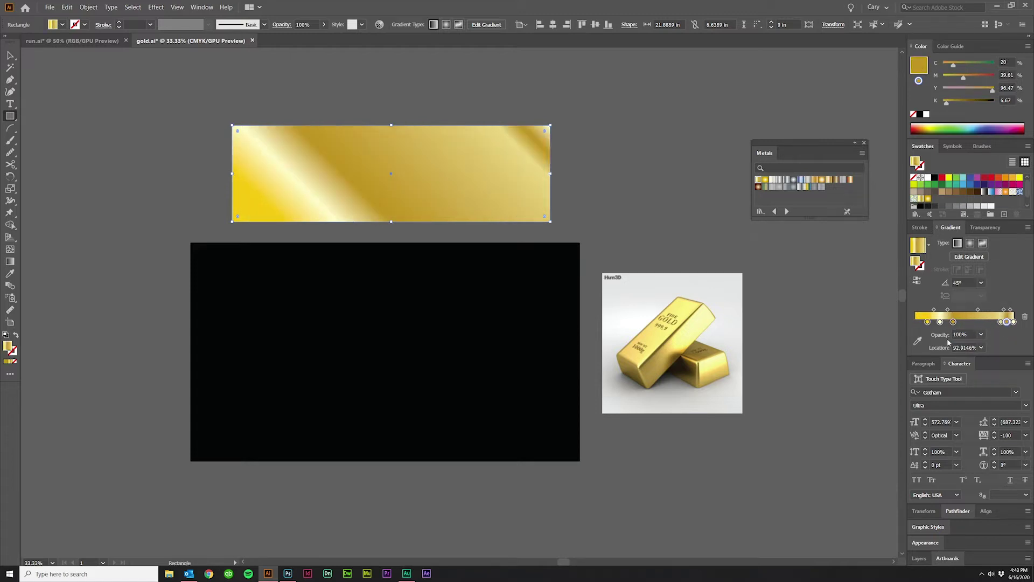
{"action": "left_click", "coordinate": [928, 321]}
{"action": "left_click_drag", "start_coordinate": [919, 65], "coordinate": [920, 71]}
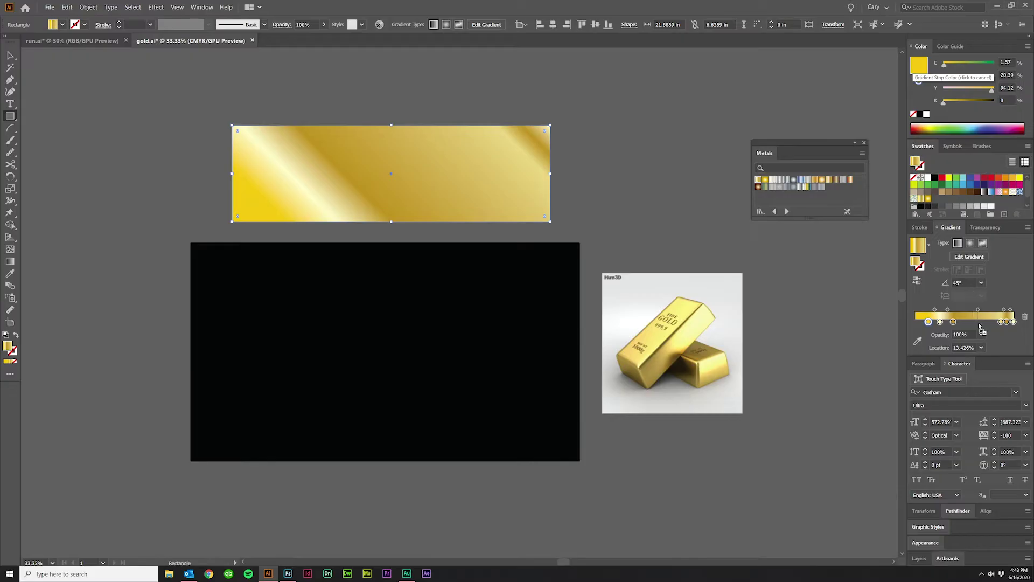
{"action": "left_click_drag", "start_coordinate": [980, 328], "coordinate": [1001, 322]}
Send the gold gradient rectangle to the back, behind the GOLD text.
{"action": "key", "text": "v"}
{"action": "left_click", "coordinate": [517, 233]}
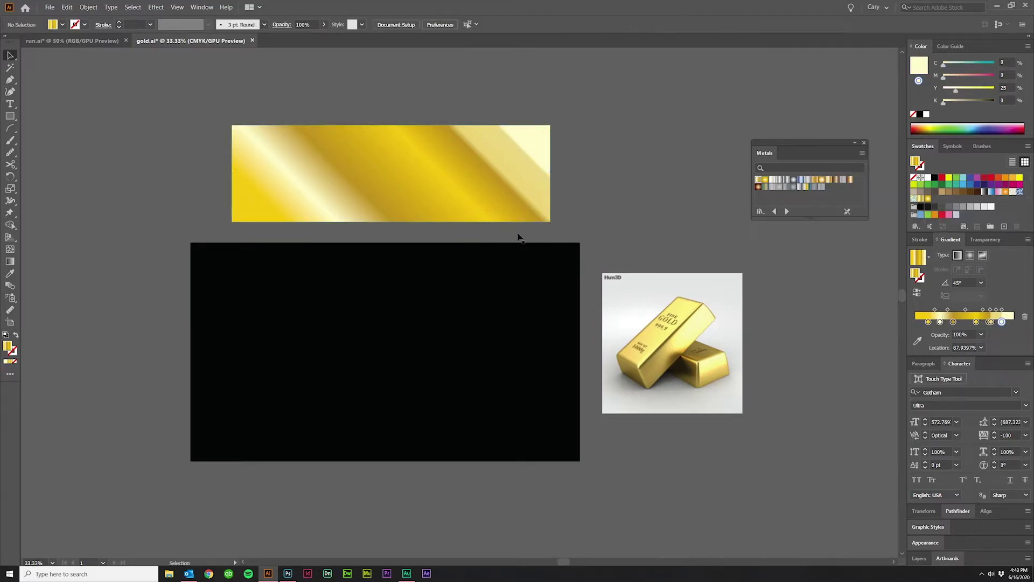
{"action": "left_click", "coordinate": [480, 185]}
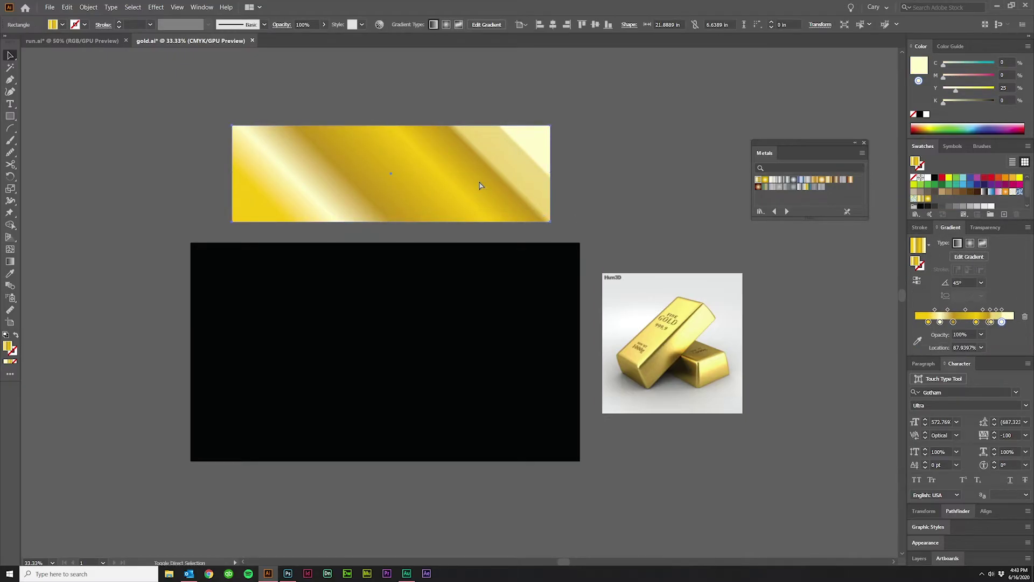
{"action": "key", "text": "ctrl+shift+bracketleft"}
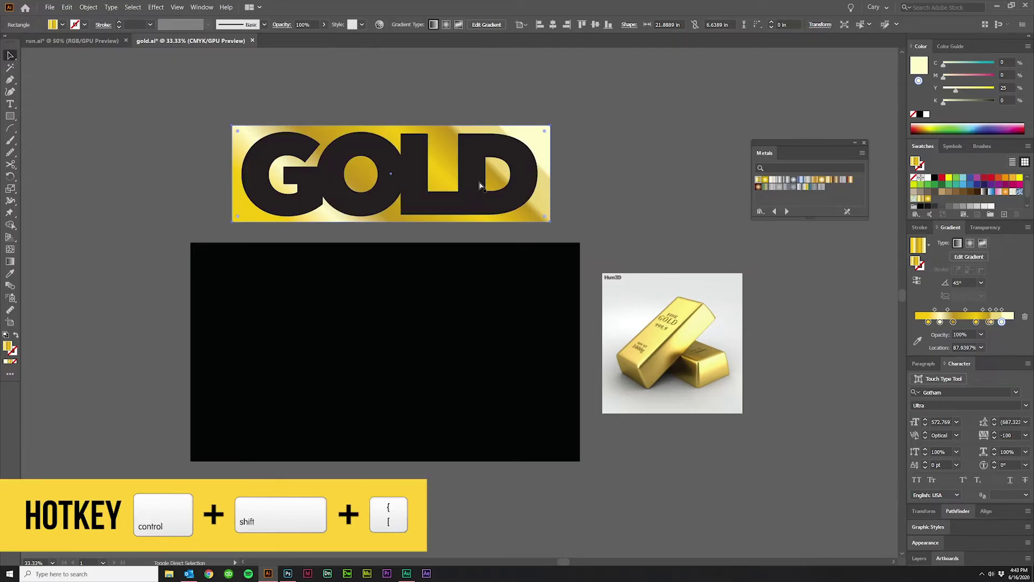
{"action": "left_click", "coordinate": [607, 213]}
Fill the GOLD text with the gold gradient.
{"action": "left_click", "coordinate": [512, 177]}
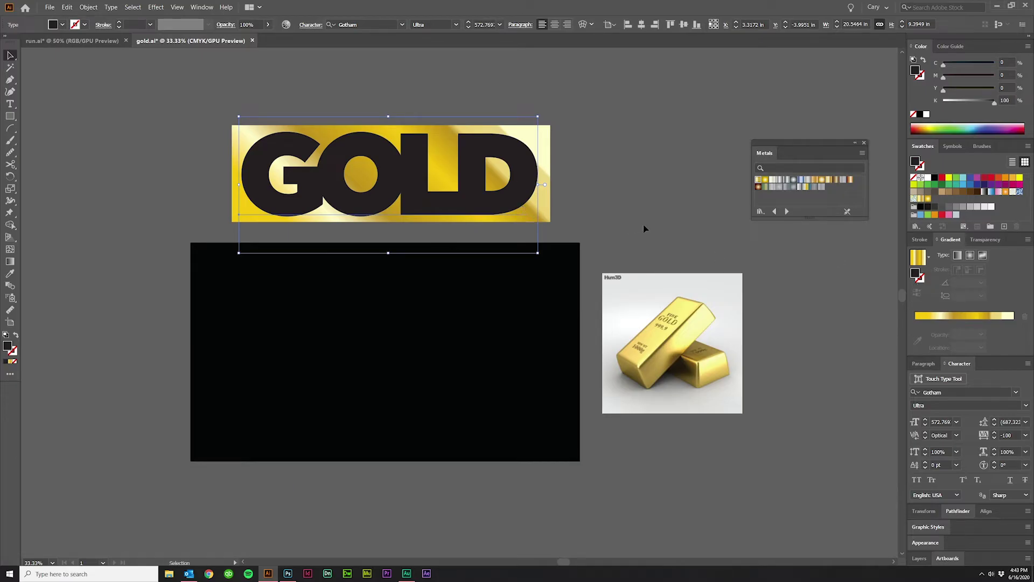
{"action": "left_click", "coordinate": [920, 257]}
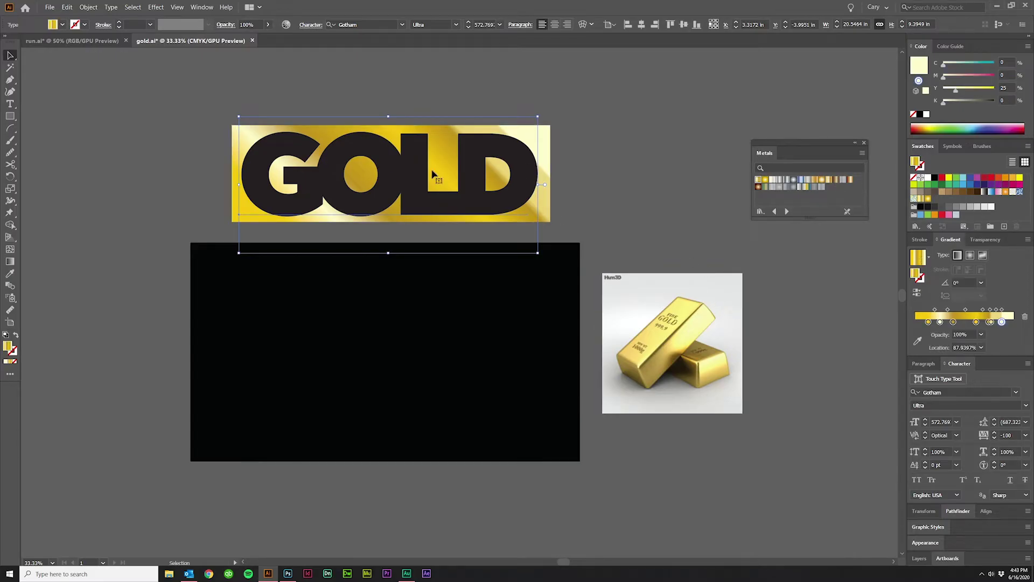
{"action": "key", "text": "shift+s"}
Make the GOLD text a compound shape via the Pathfinder menu.
{"action": "left_click", "coordinate": [10, 56]}
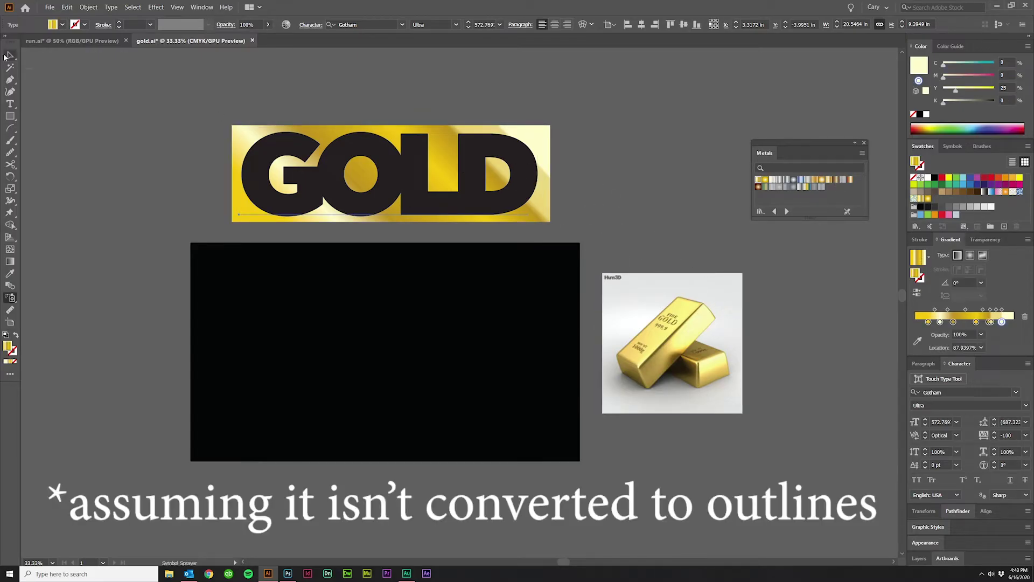
{"action": "left_click", "coordinate": [956, 367]}
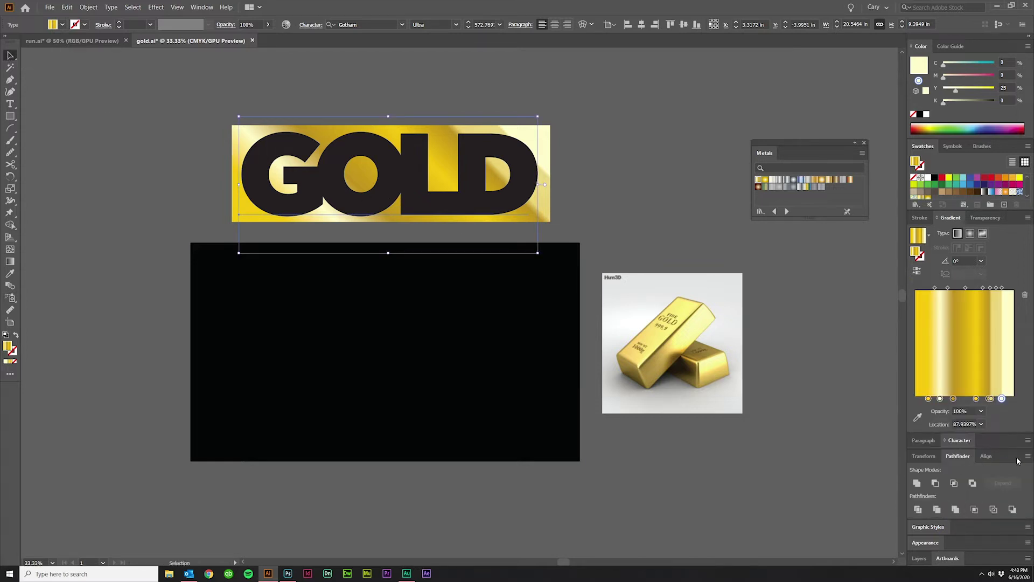
{"action": "left_click", "coordinate": [1027, 457]}
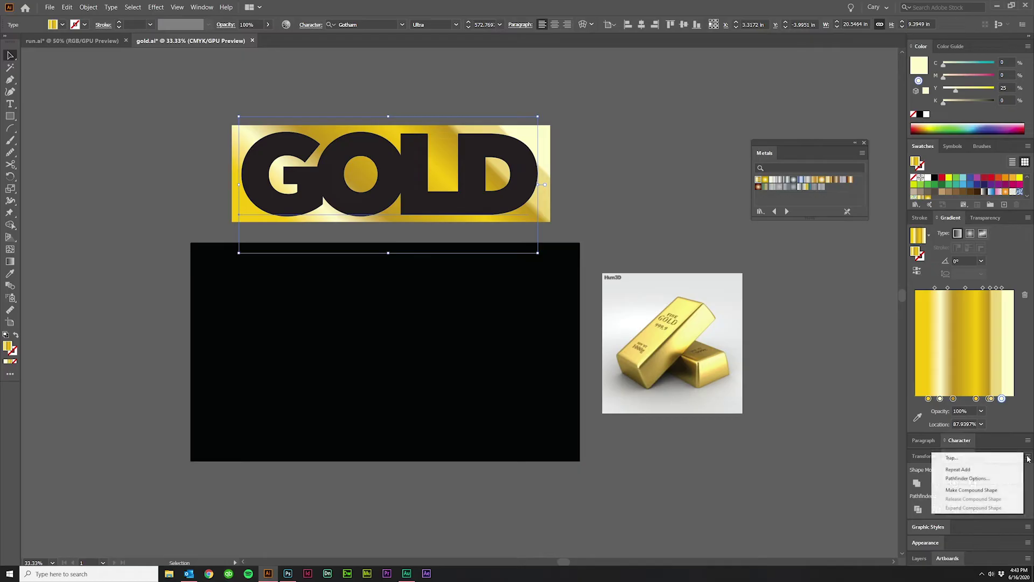
{"action": "left_click", "coordinate": [982, 490]}
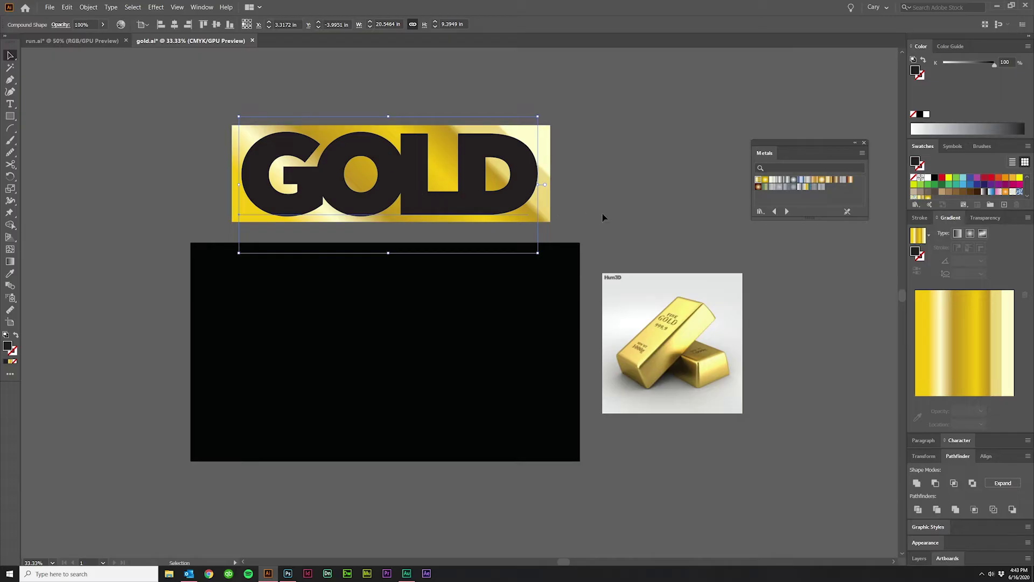
Select the text and gold rectangle together and apply Make Clipping Mask.
{"action": "left_click", "coordinate": [629, 215]}
{"action": "left_click_drag", "start_coordinate": [228, 101], "coordinate": [234, 122]}
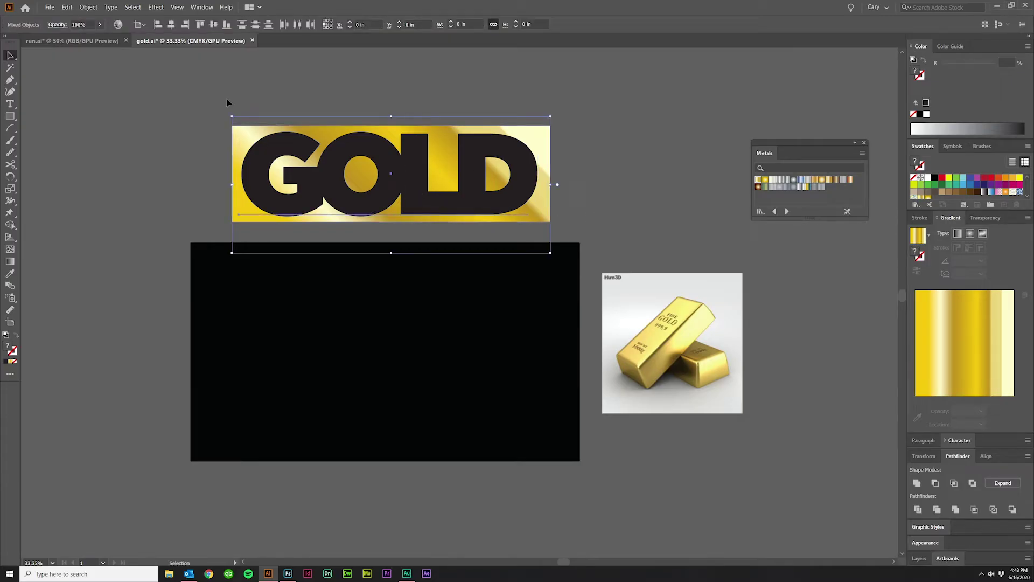
{"action": "right_click", "coordinate": [326, 163]}
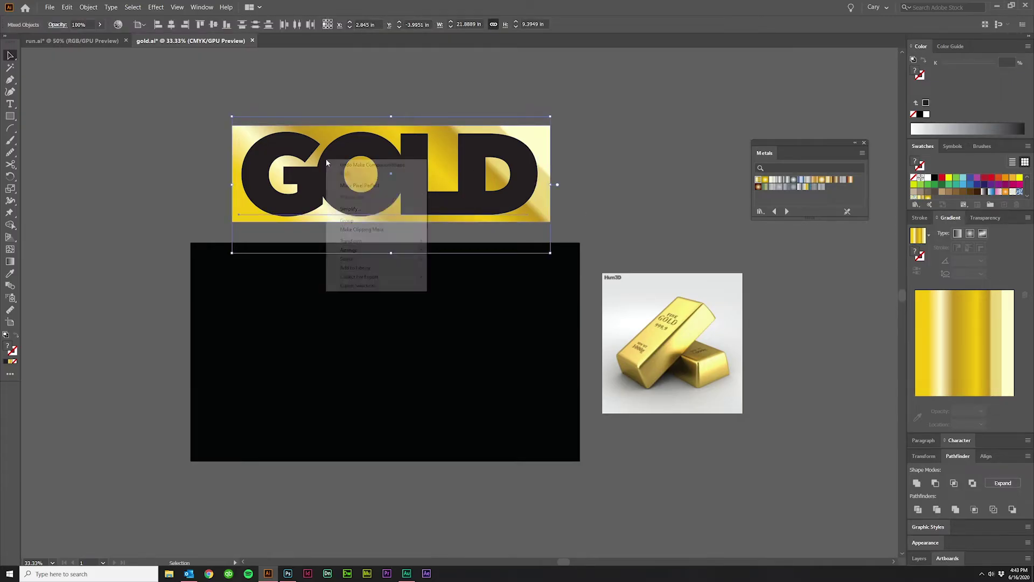
{"action": "left_click", "coordinate": [355, 230]}
{"action": "left_click", "coordinate": [625, 232]}
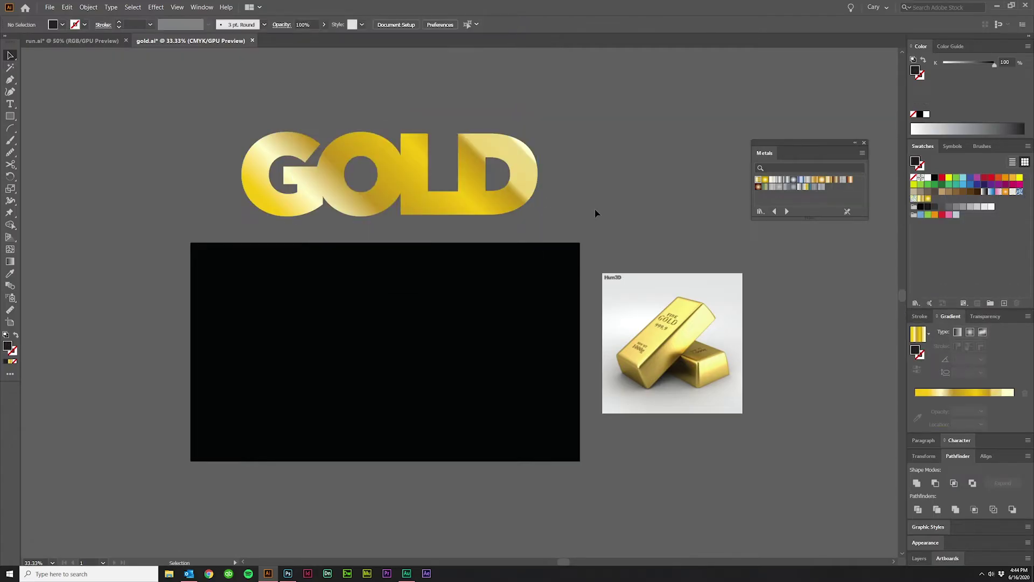
Retype the clipped word as TEXT, then change it back to GOLD inside the clip group.
{"action": "key", "text": "t"}
{"action": "double_click", "coordinate": [481, 168]}
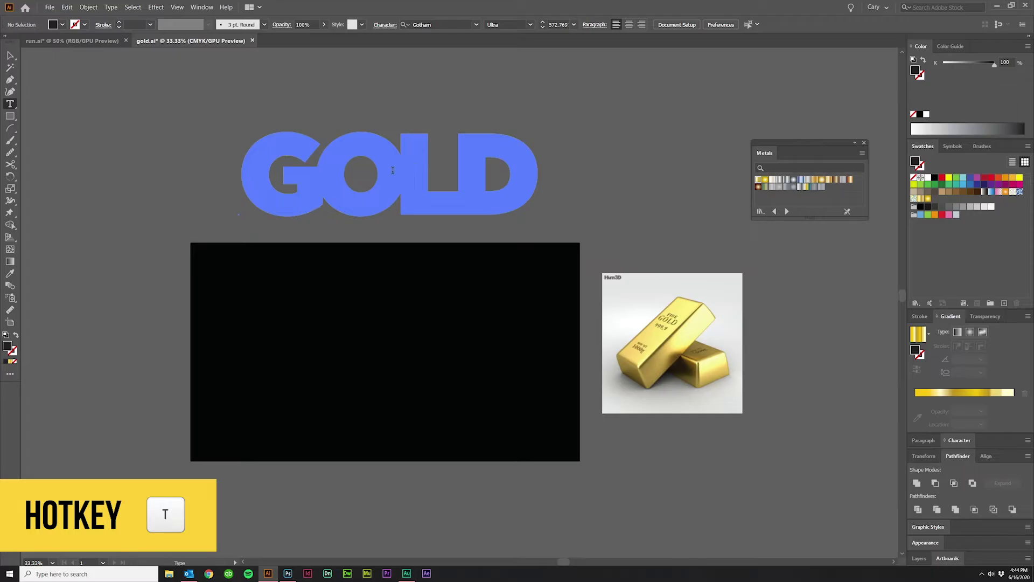
{"action": "type", "text": "TEXT"}
{"action": "left_click", "coordinate": [11, 56]}
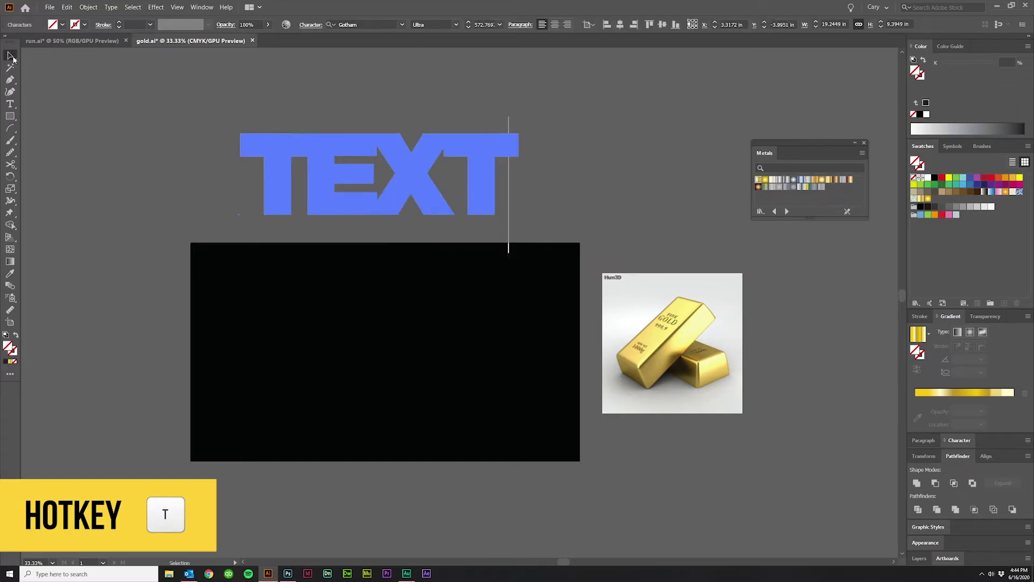
{"action": "double_click", "coordinate": [354, 167]}
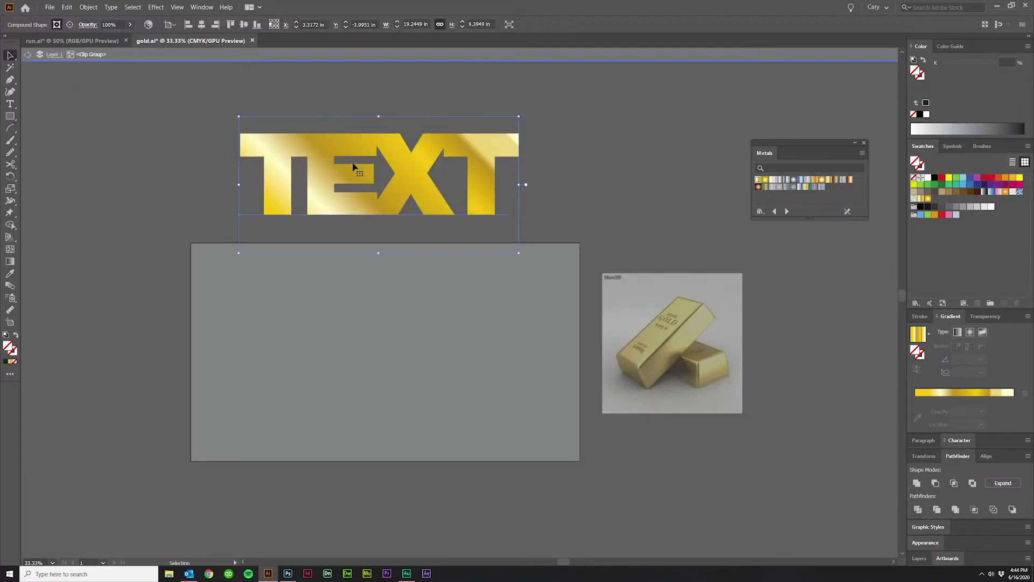
{"action": "key", "text": "t"}
{"action": "double_click", "coordinate": [352, 166]}
{"action": "type", "text": "GOLD"}
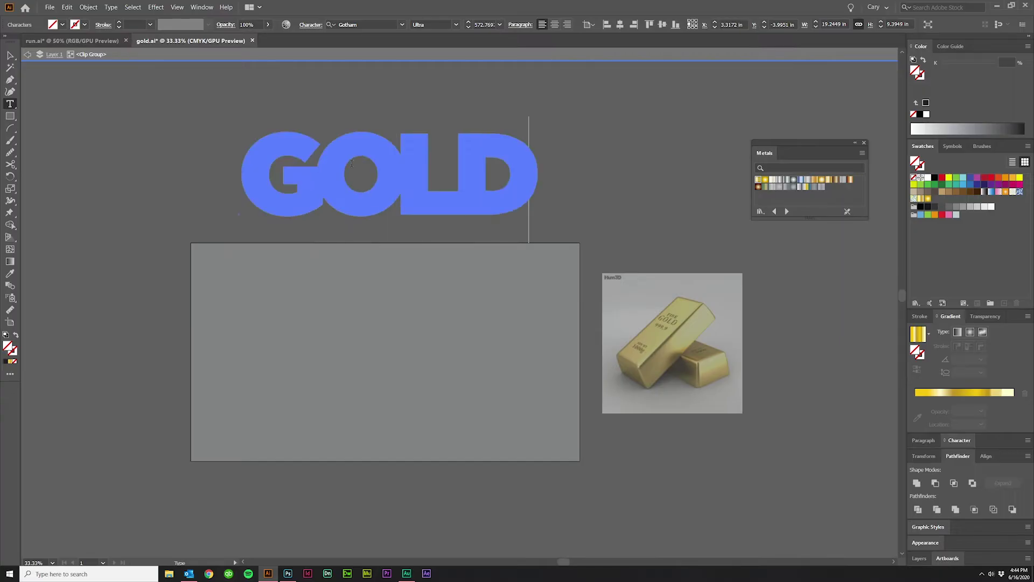
{"action": "key", "text": "Escape"}
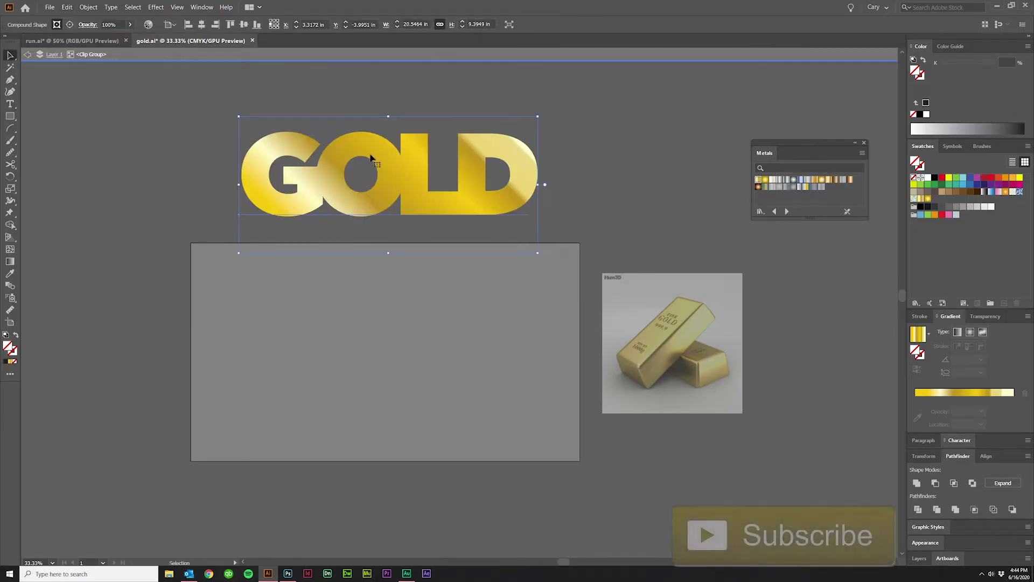
Try the Bebas Kai font on GOLD, then undo to keep Gotham Ultra.
{"action": "double_click", "coordinate": [369, 161]}
{"action": "left_click", "coordinate": [366, 25]}
{"action": "type", "text": "BEBAS"}
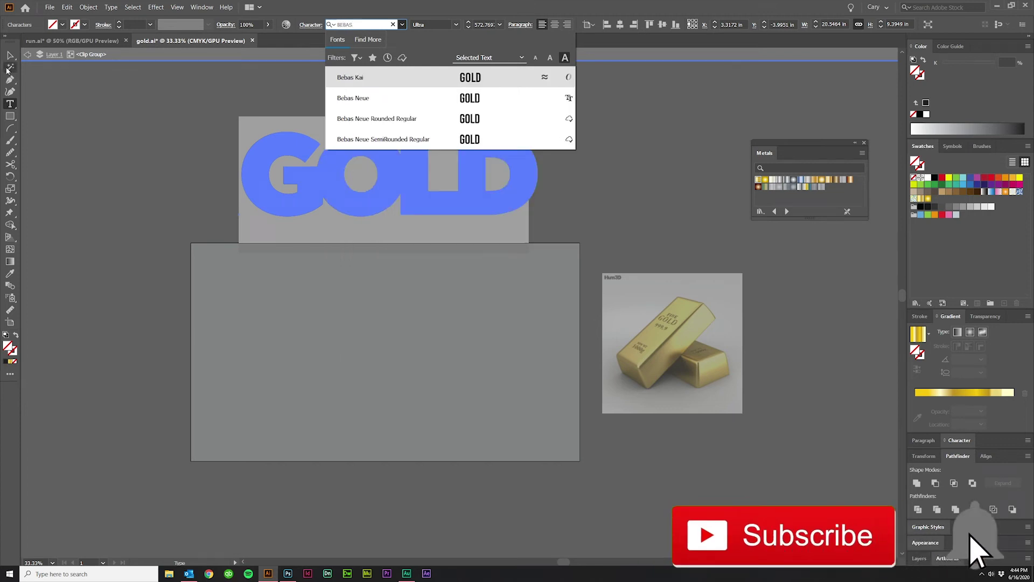
{"action": "key", "text": "Return"}
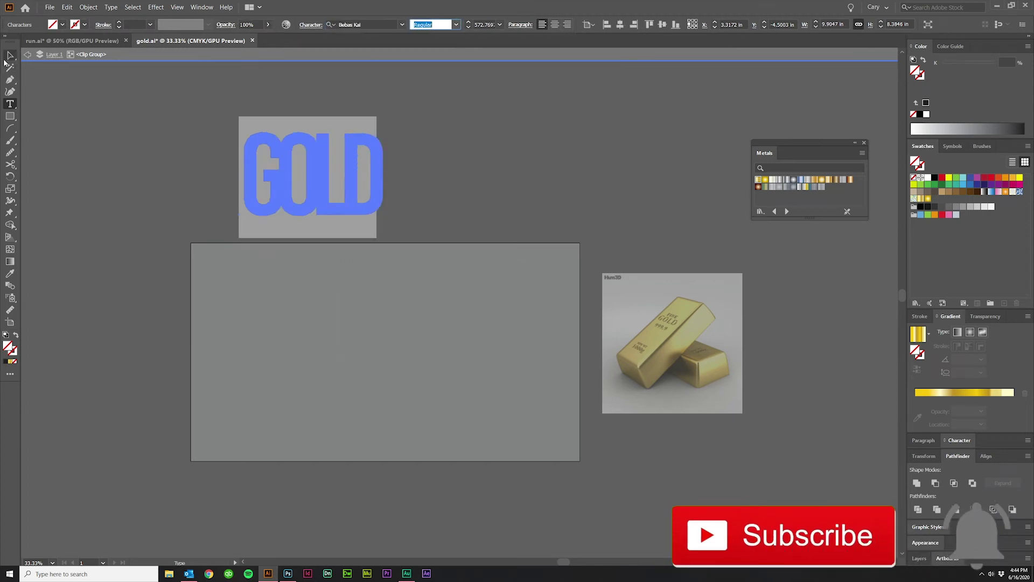
{"action": "key", "text": "Escape"}
{"action": "key", "text": "ctrl+z"}
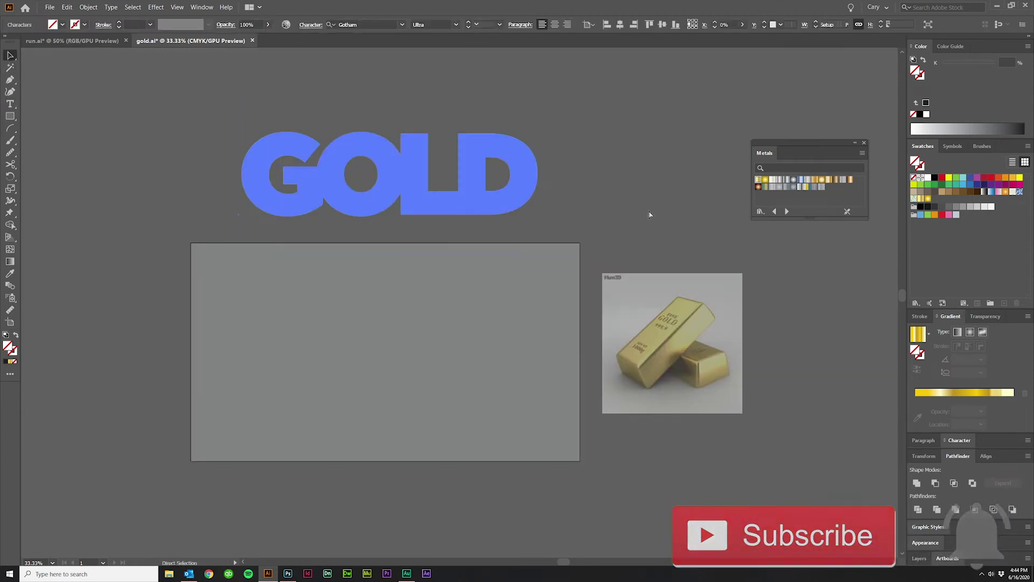
Drag the gold GOLD clip group onto the black rectangle and centre it with Shift+arrow nudges.
{"action": "double_click", "coordinate": [649, 214]}
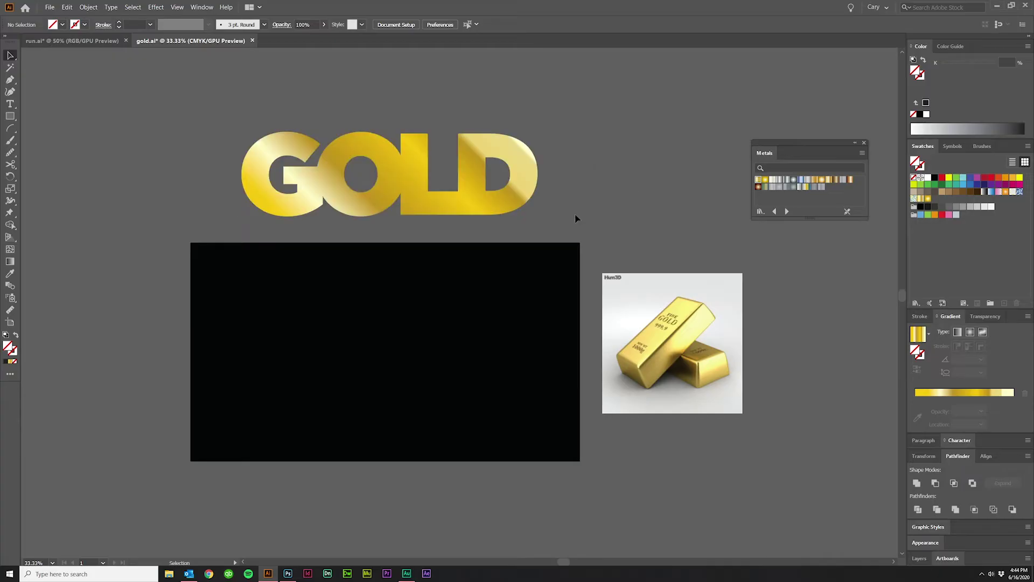
{"action": "left_click_drag", "start_coordinate": [455, 194], "coordinate": [471, 368]}
{"action": "left_click_drag", "start_coordinate": [455, 323], "coordinate": [474, 369]}
{"action": "key", "text": "shift+Right"}
{"action": "key", "text": "shift+Down"}
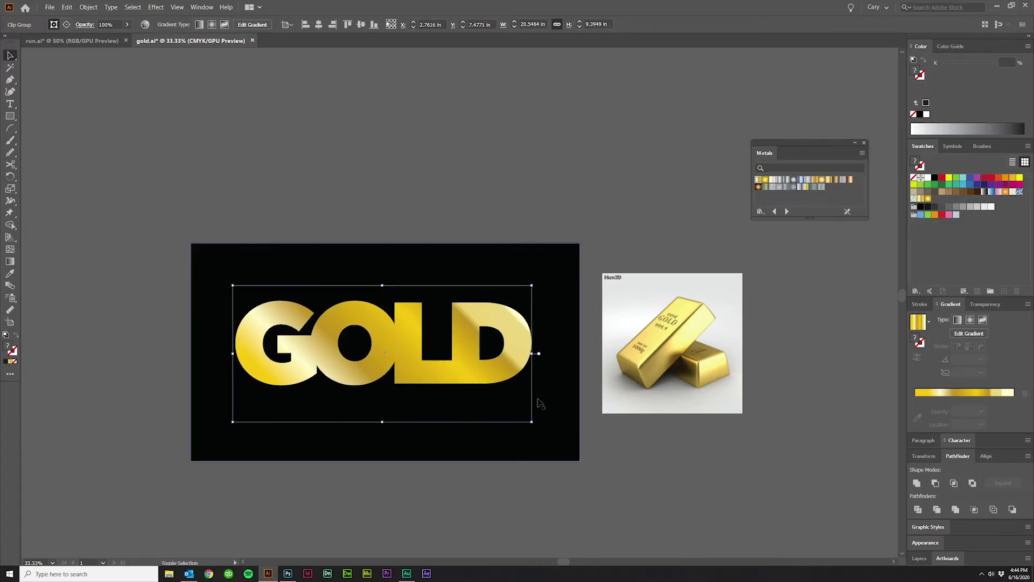
{"action": "key", "text": "shift+Right"}
{"action": "key", "text": "shift+Down"}
{"action": "key", "text": "shift+Right"}
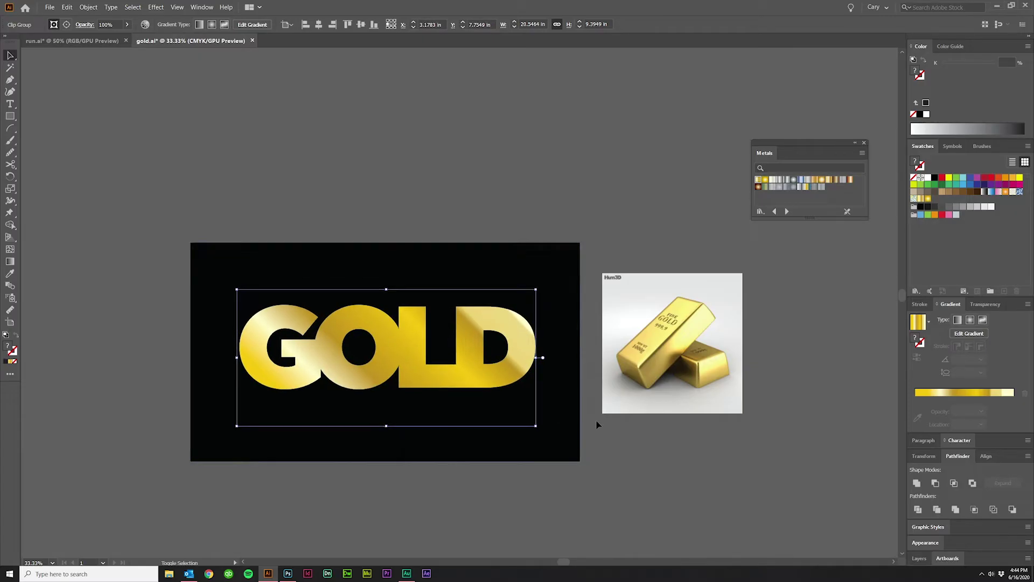
{"action": "key", "text": "shift+Up"}
{"action": "key", "text": "shift+Up"}
{"action": "key", "text": "shift+Up"}
{"action": "key", "text": "shift+Up"}
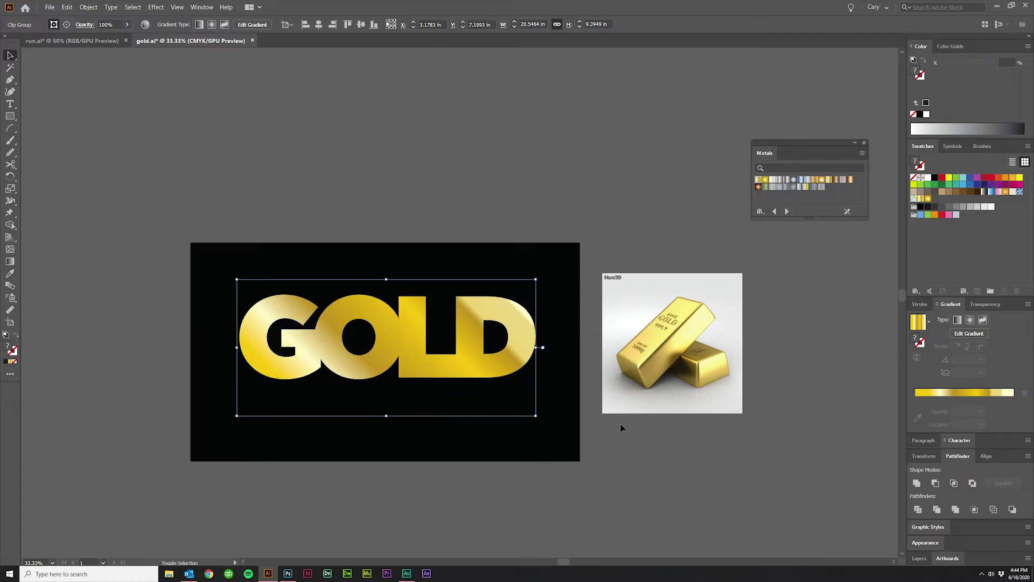
{"action": "left_click", "coordinate": [618, 424]}
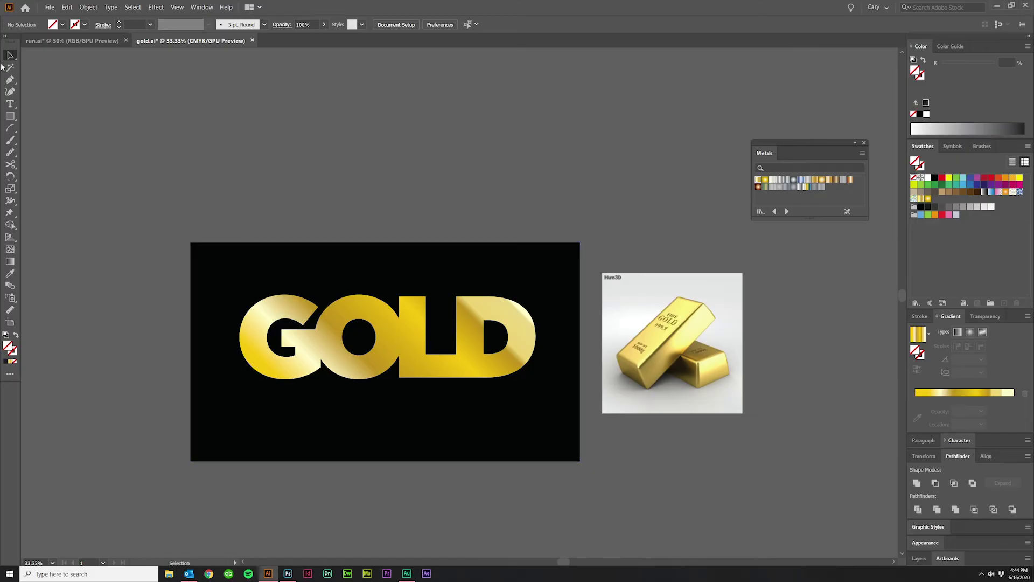
{"action": "left_click", "coordinate": [8, 81]}
Trace curved pen anchors around the lower gold bar's rounded corners and bottom edge.
{"action": "scroll", "coordinate": [732, 364], "scroll_direction": "up", "scroll_amount": 5}
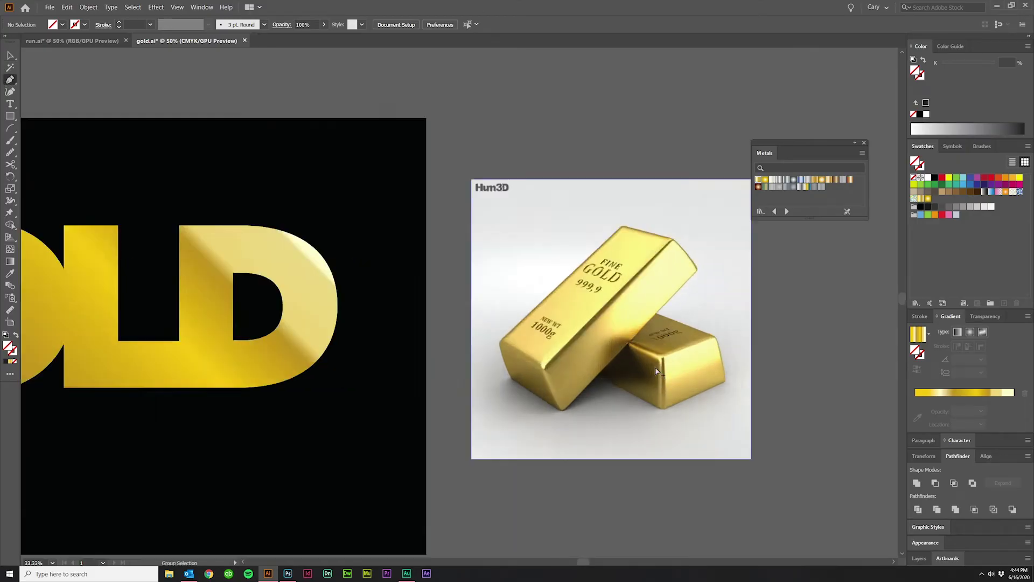
{"action": "scroll", "coordinate": [350, 290], "scroll_direction": "up", "scroll_amount": 2}
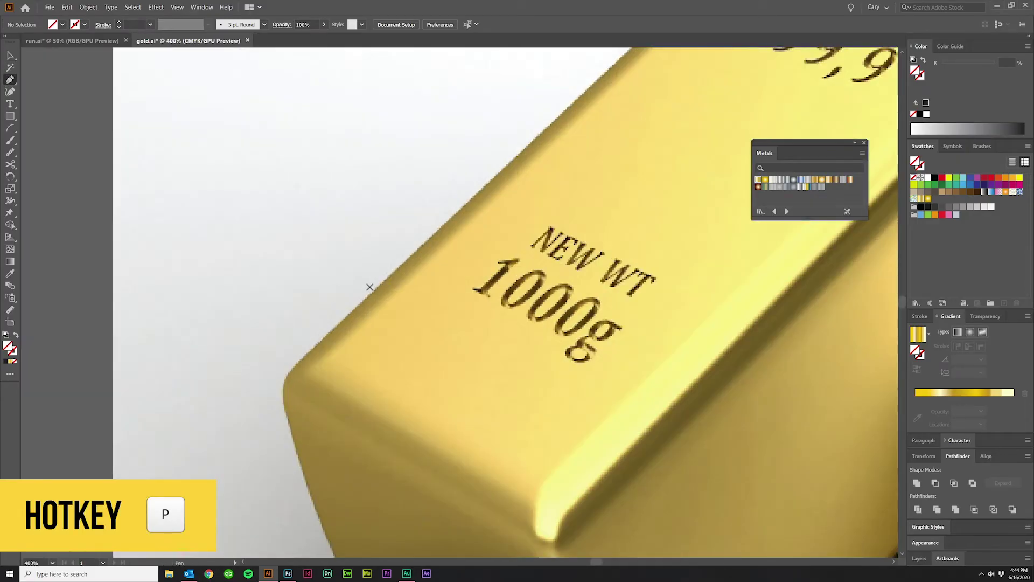
{"action": "scroll", "coordinate": [286, 398], "scroll_direction": "up", "scroll_amount": 2}
{"action": "left_click_drag", "start_coordinate": [304, 335], "coordinate": [276, 363]}
{"action": "scroll", "coordinate": [288, 377], "scroll_direction": "down", "scroll_amount": 1}
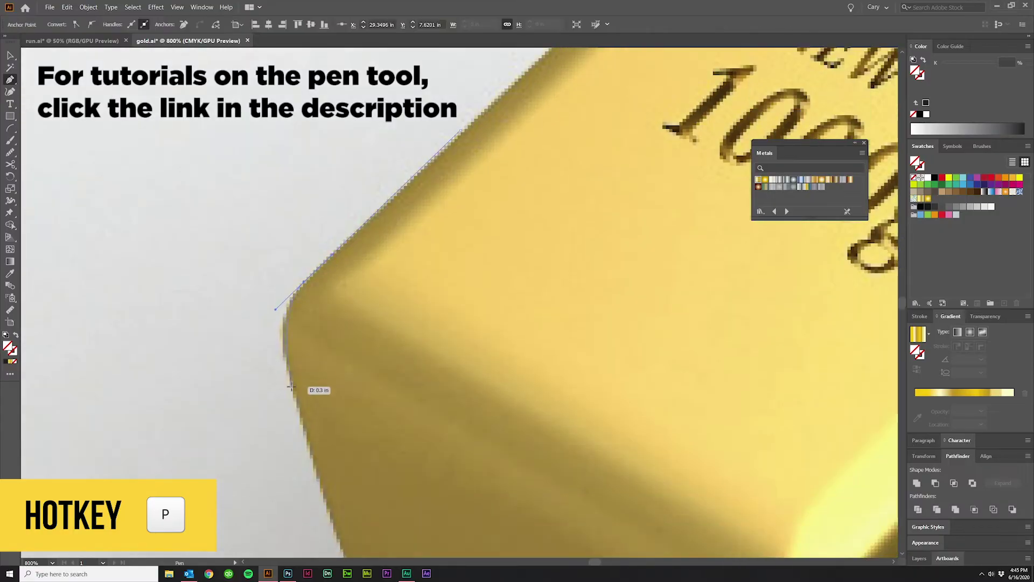
{"action": "left_click_drag", "start_coordinate": [297, 403], "coordinate": [313, 454]}
{"action": "scroll", "coordinate": [313, 456], "scroll_direction": "down", "scroll_amount": 5}
{"action": "left_click_drag", "start_coordinate": [381, 422], "coordinate": [415, 480]}
{"action": "scroll", "coordinate": [415, 480], "scroll_direction": "down", "scroll_amount": 2}
{"action": "left_click", "coordinate": [363, 390]}
{"action": "scroll", "coordinate": [509, 474], "scroll_direction": "up", "scroll_amount": 1}
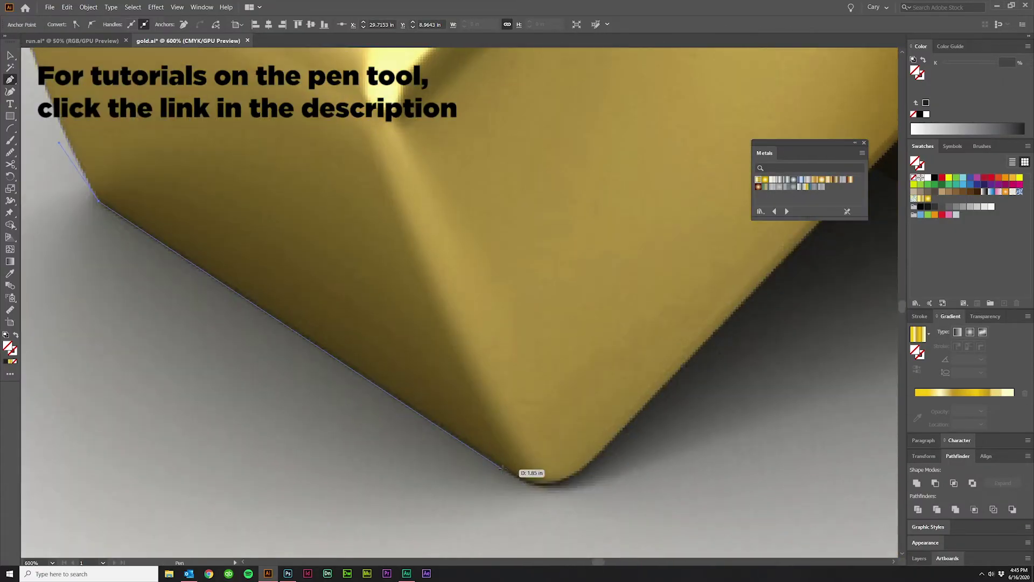
{"action": "left_click_drag", "start_coordinate": [506, 476], "coordinate": [553, 507]}
{"action": "left_click_drag", "start_coordinate": [609, 453], "coordinate": [638, 424]}
{"action": "scroll", "coordinate": [636, 431], "scroll_direction": "down", "scroll_amount": 2}
{"action": "scroll", "coordinate": [641, 307], "scroll_direction": "up", "scroll_amount": 2}
{"action": "left_click", "coordinate": [646, 300]}
{"action": "left_click", "coordinate": [538, 380]}
{"action": "left_click_drag", "start_coordinate": [641, 389], "coordinate": [652, 383]}
{"action": "scroll", "coordinate": [652, 350], "scroll_direction": "down", "scroll_amount": 2}
Continue the path around the upper gold bar and close it on the first anchor.
{"action": "left_click_drag", "start_coordinate": [633, 295], "coordinate": [649, 288]}
{"action": "left_click_drag", "start_coordinate": [660, 297], "coordinate": [661, 283]}
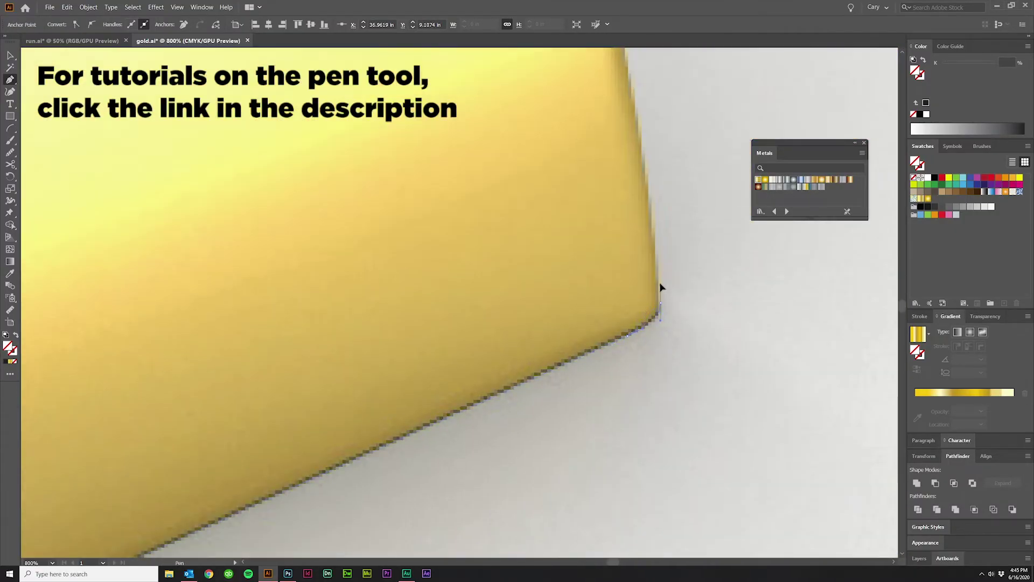
{"action": "scroll", "coordinate": [661, 283], "scroll_direction": "down", "scroll_amount": 1}
{"action": "scroll", "coordinate": [567, 209], "scroll_direction": "up", "scroll_amount": 2}
{"action": "left_click_drag", "start_coordinate": [548, 198], "coordinate": [541, 180]}
{"action": "scroll", "coordinate": [512, 178], "scroll_direction": "up", "scroll_amount": 2}
{"action": "left_click_drag", "start_coordinate": [506, 179], "coordinate": [489, 170]}
{"action": "scroll", "coordinate": [489, 170], "scroll_direction": "down", "scroll_amount": 3}
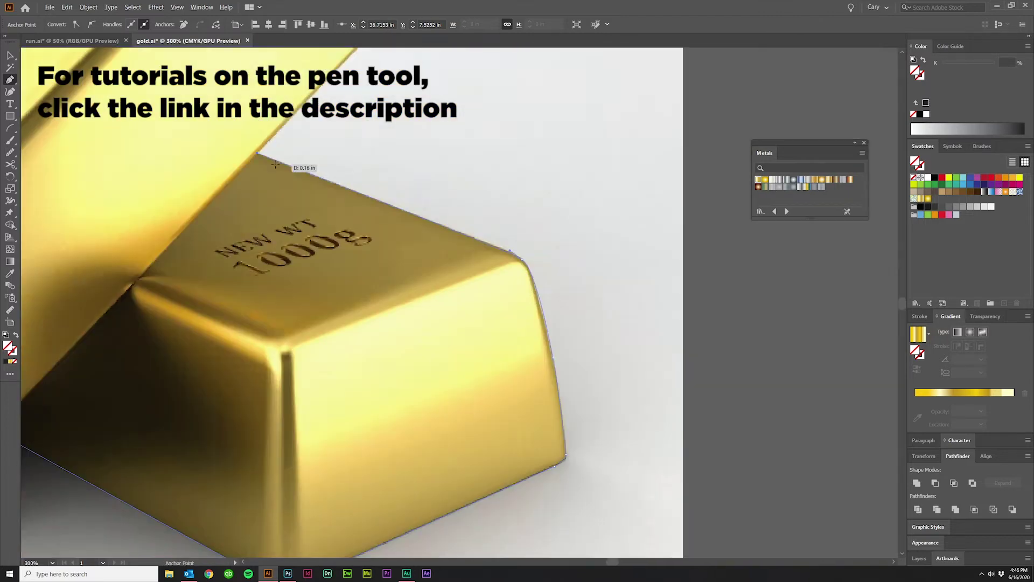
{"action": "left_click", "coordinate": [273, 163]}
{"action": "scroll", "coordinate": [377, 108], "scroll_direction": "up", "scroll_amount": 2}
{"action": "mouse_move", "coordinate": [425, 198]}
{"action": "left_mouse_down"}
{"action": "mouse_move", "coordinate": [456, 165]}
{"action": "mouse_move", "coordinate": [454, 131]}
{"action": "left_mouse_up"}
{"action": "scroll", "coordinate": [453, 130], "scroll_direction": "up", "scroll_amount": 3}
{"action": "left_click_drag", "start_coordinate": [493, 205], "coordinate": [473, 185]}
{"action": "scroll", "coordinate": [332, 123], "scroll_direction": "up", "scroll_amount": 2}
{"action": "mouse_move", "coordinate": [392, 137]}
{"action": "left_mouse_down"}
{"action": "mouse_move", "coordinate": [332, 123]}
{"action": "mouse_move", "coordinate": [279, 145]}
{"action": "left_mouse_up"}
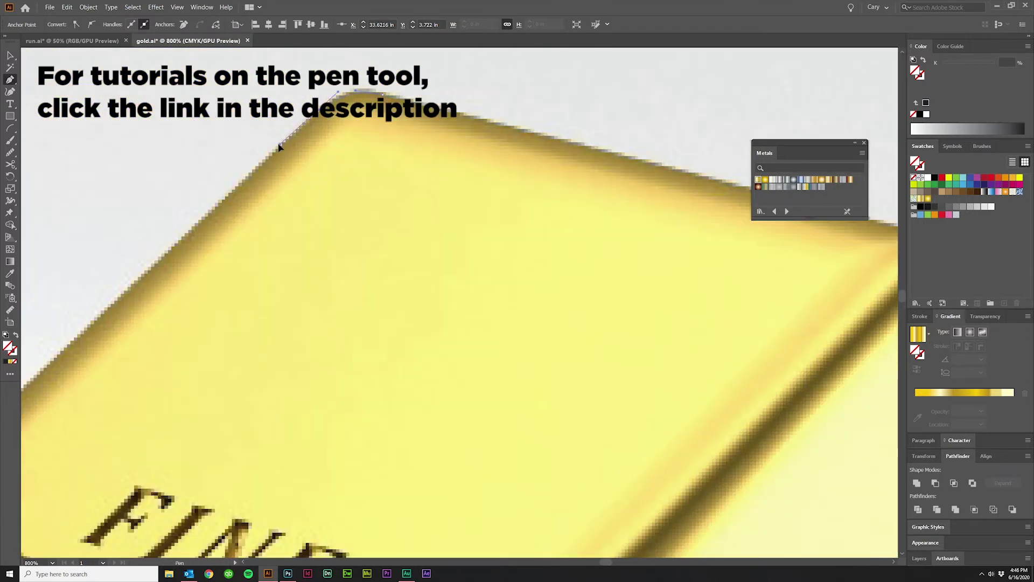
{"action": "scroll", "coordinate": [280, 144], "scroll_direction": "down", "scroll_amount": 3}
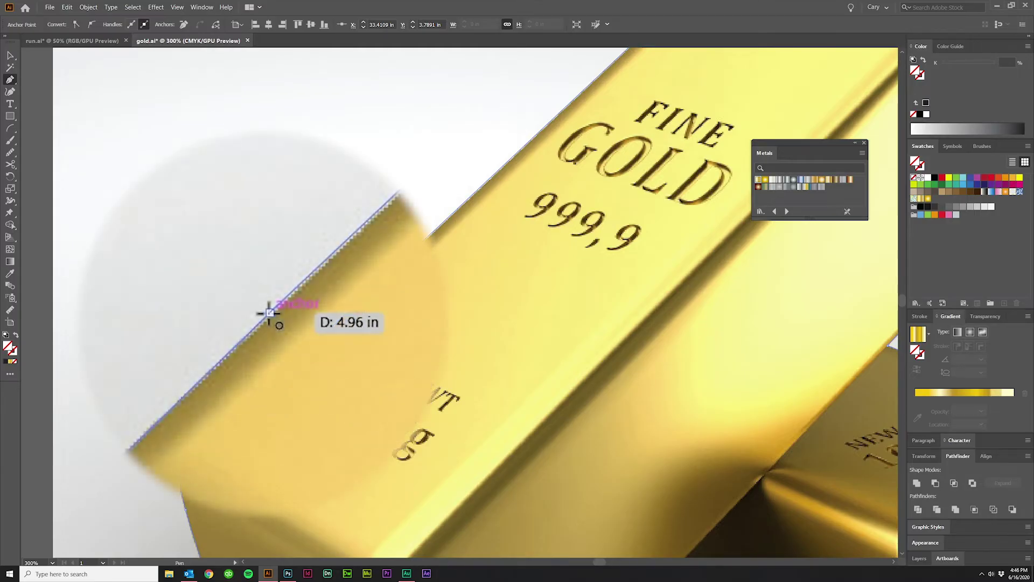
{"action": "left_click", "coordinate": [269, 313]}
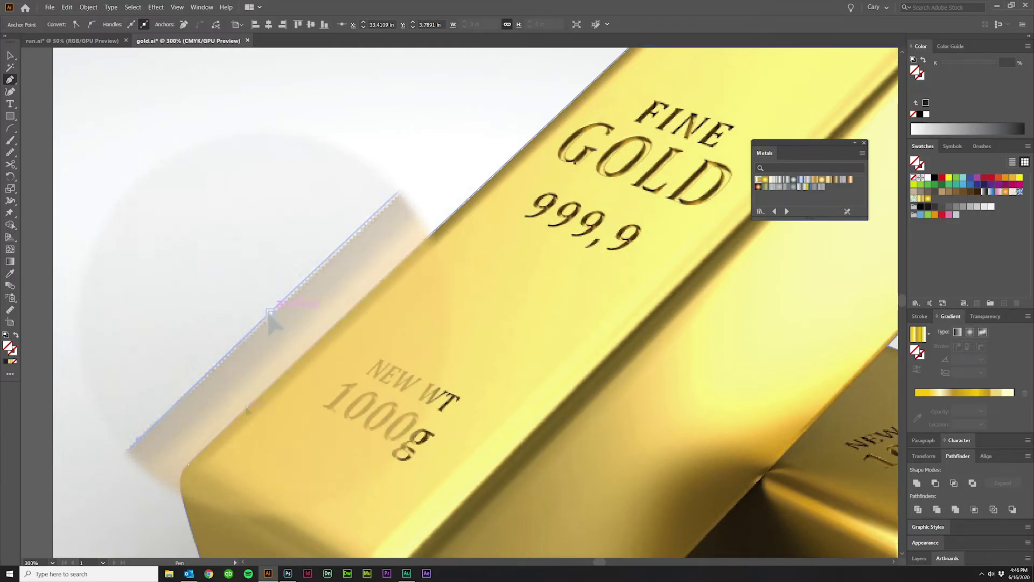
Fill the traced gold-bar shape with black and deselect it.
{"action": "scroll", "coordinate": [238, 434], "scroll_direction": "down", "scroll_amount": 3}
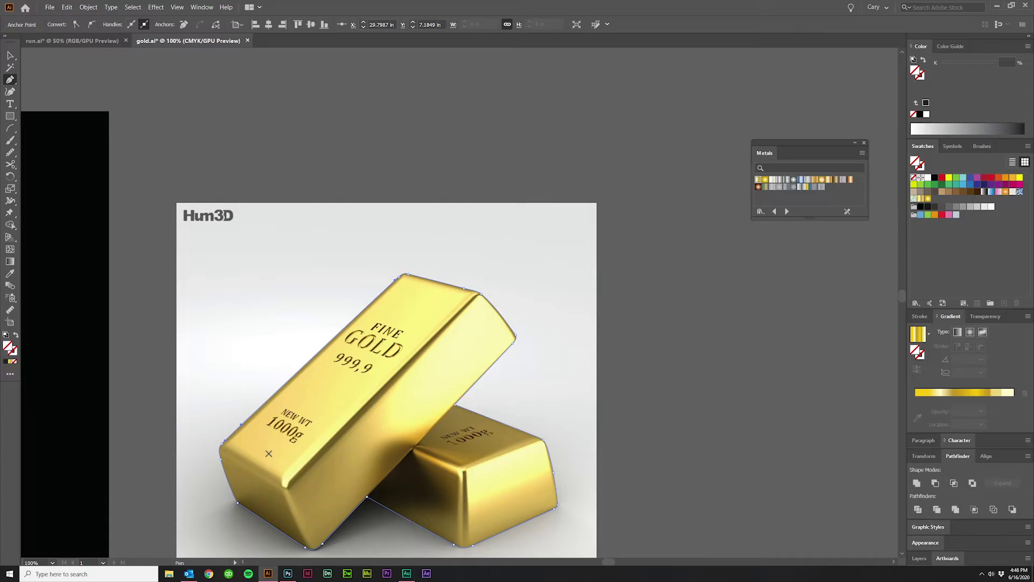
{"action": "left_click", "coordinate": [926, 105]}
{"action": "scroll", "coordinate": [484, 323], "scroll_direction": "down", "scroll_amount": 1}
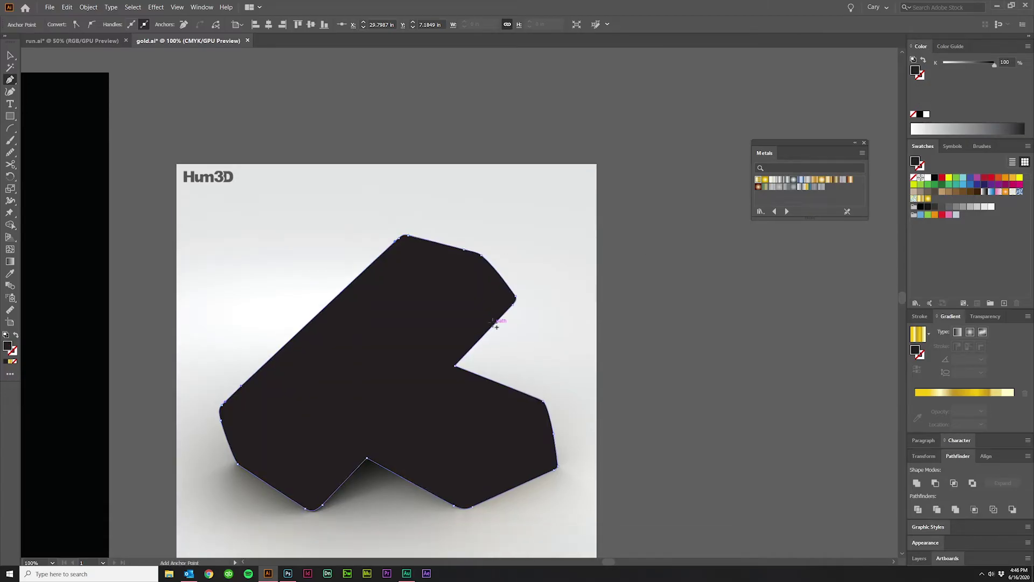
{"action": "left_click", "coordinate": [10, 55]}
{"action": "left_click", "coordinate": [400, 97]}
{"action": "scroll", "coordinate": [661, 416], "scroll_direction": "down", "scroll_amount": 2}
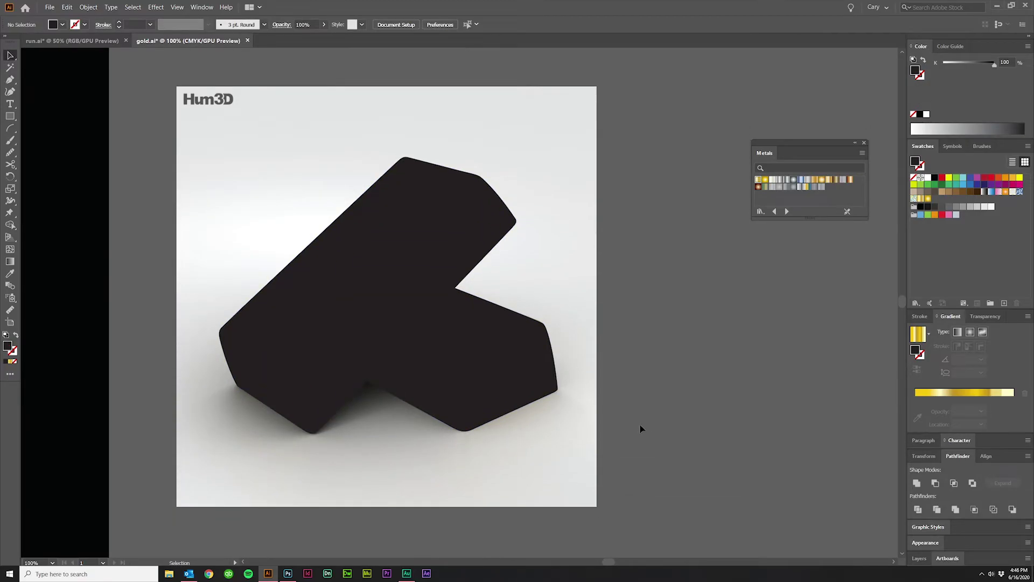
Clip the gold-bar photo to the traced black shape with Make Clipping Mask.
{"action": "left_click_drag", "start_coordinate": [234, 203], "coordinate": [238, 201]}
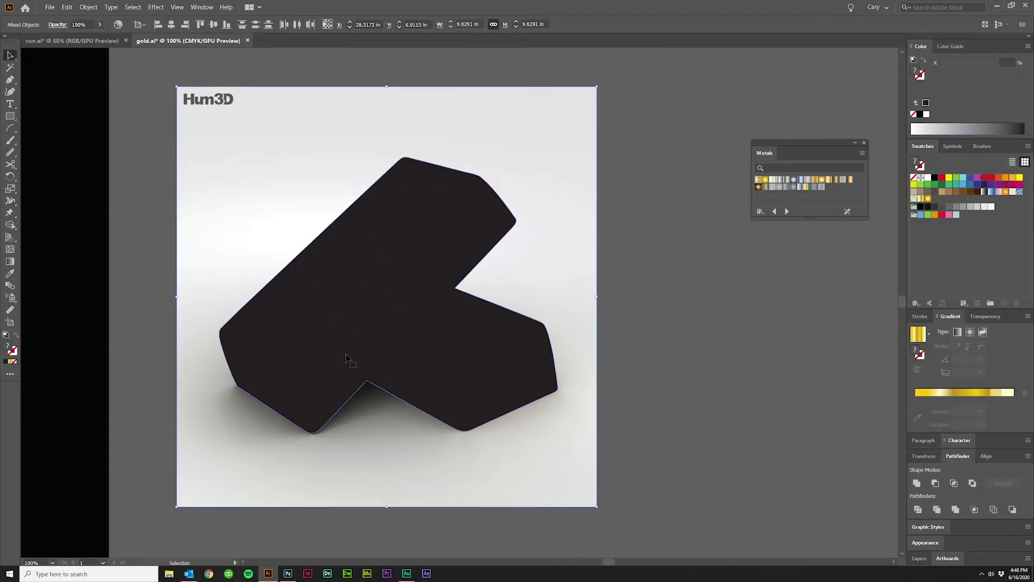
{"action": "right_click", "coordinate": [400, 247]}
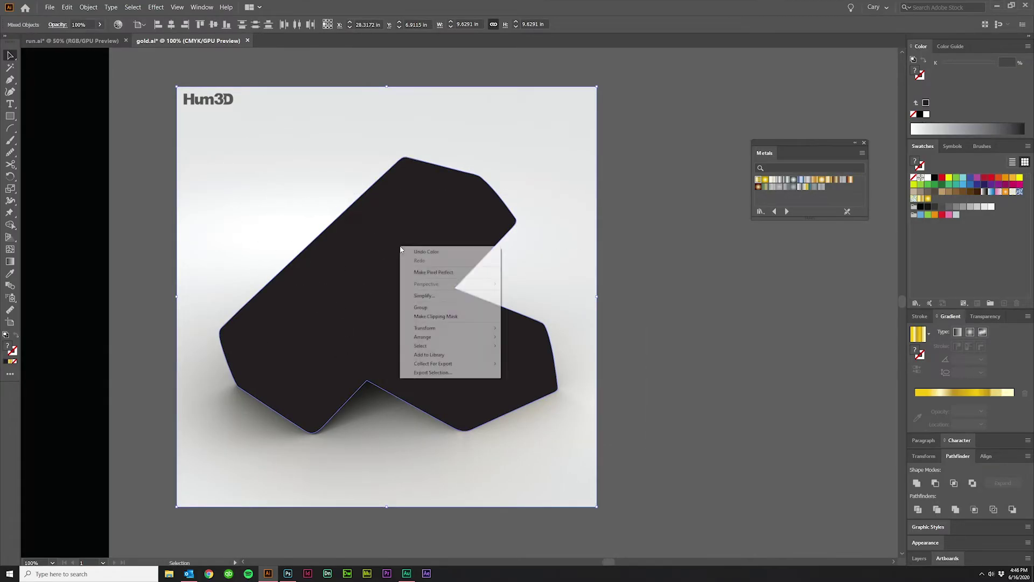
{"action": "left_click", "coordinate": [430, 316]}
Move the cut-out gold bars onto the black GOLD artboard below the lettering.
{"action": "left_click", "coordinate": [582, 463]}
{"action": "scroll", "coordinate": [521, 473], "scroll_direction": "down", "scroll_amount": 4}
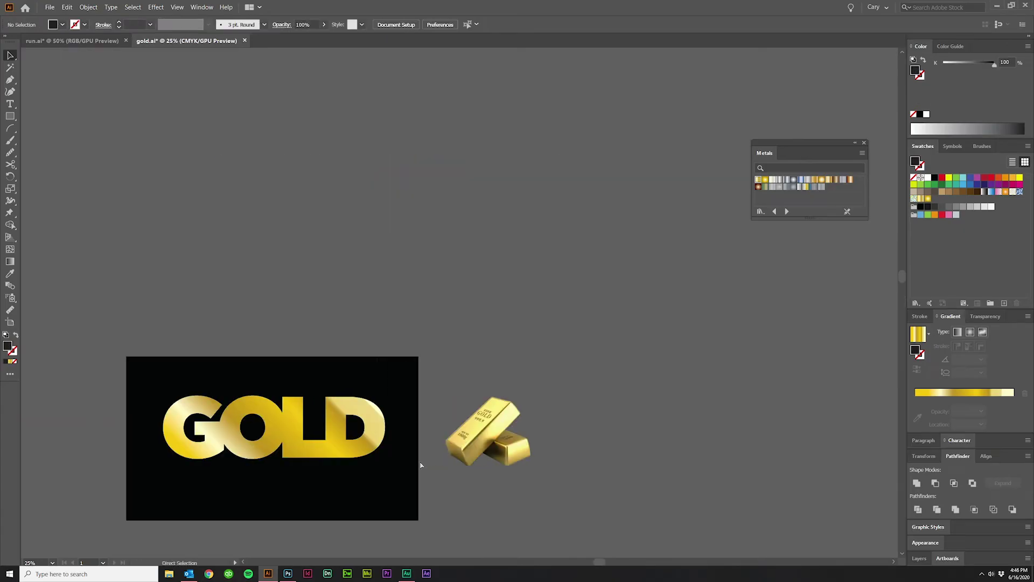
{"action": "scroll", "coordinate": [423, 465], "scroll_direction": "left", "scroll_amount": 1}
{"action": "left_click_drag", "start_coordinate": [553, 438], "coordinate": [337, 473]}
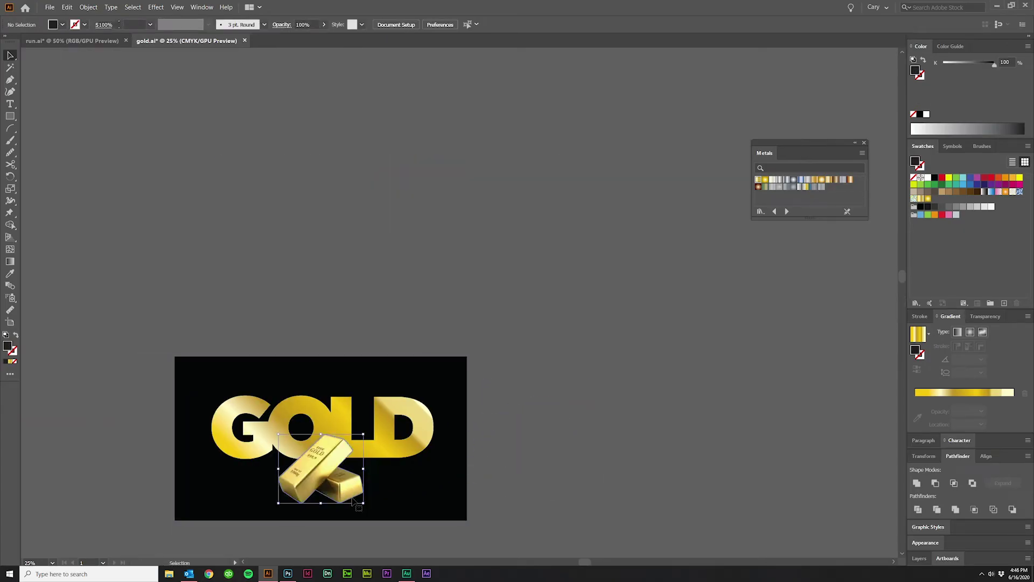
{"action": "left_click", "coordinate": [385, 532]}
{"action": "scroll", "coordinate": [377, 522], "scroll_direction": "left", "scroll_amount": 1}
{"action": "scroll", "coordinate": [351, 489], "scroll_direction": "down", "scroll_amount": 1}
{"action": "scroll", "coordinate": [340, 468], "scroll_direction": "up", "scroll_amount": 2}
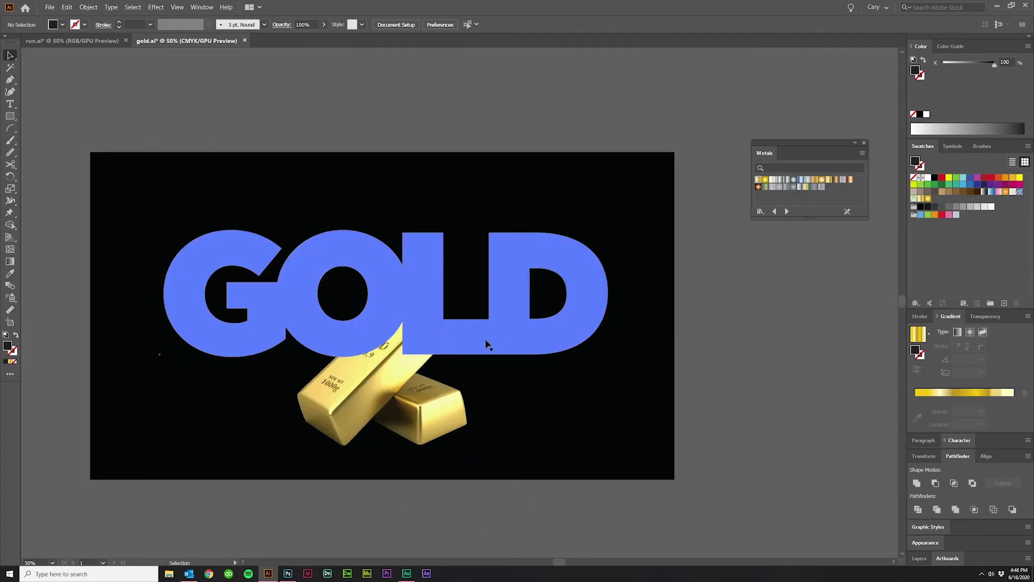
{"action": "scroll", "coordinate": [619, 447], "scroll_direction": "down", "scroll_amount": 1}
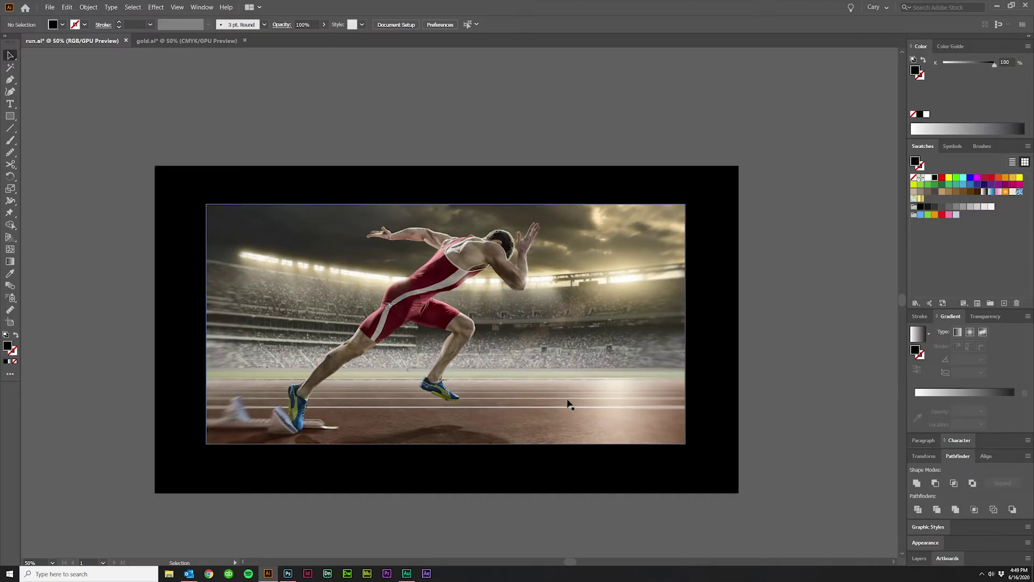
Type the word RUN as a new text object above the artboard.
{"action": "scroll", "coordinate": [575, 420], "scroll_direction": "up", "scroll_amount": 1}
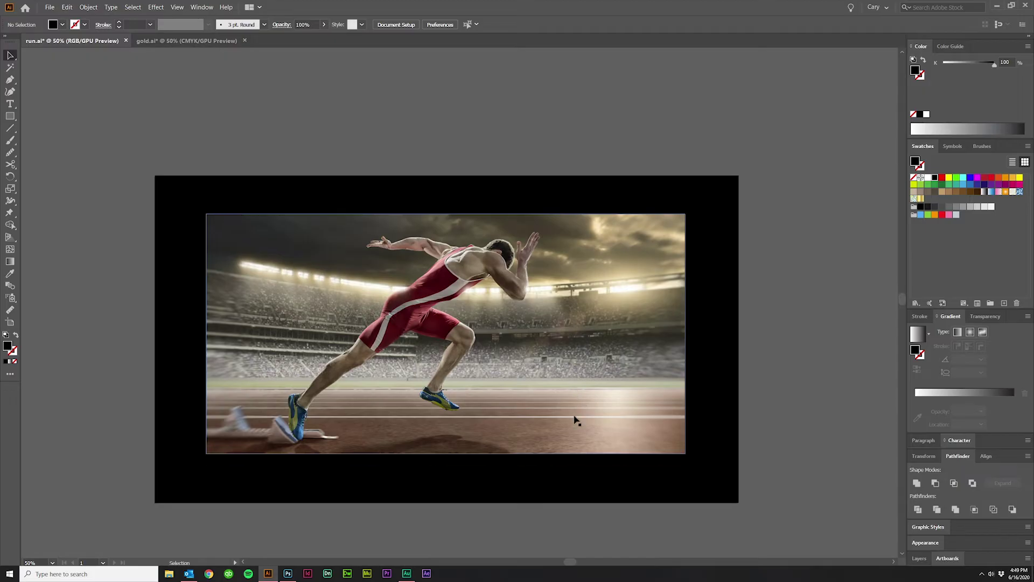
{"action": "scroll", "coordinate": [426, 172], "scroll_direction": "up", "scroll_amount": 2}
{"action": "key", "text": "t"}
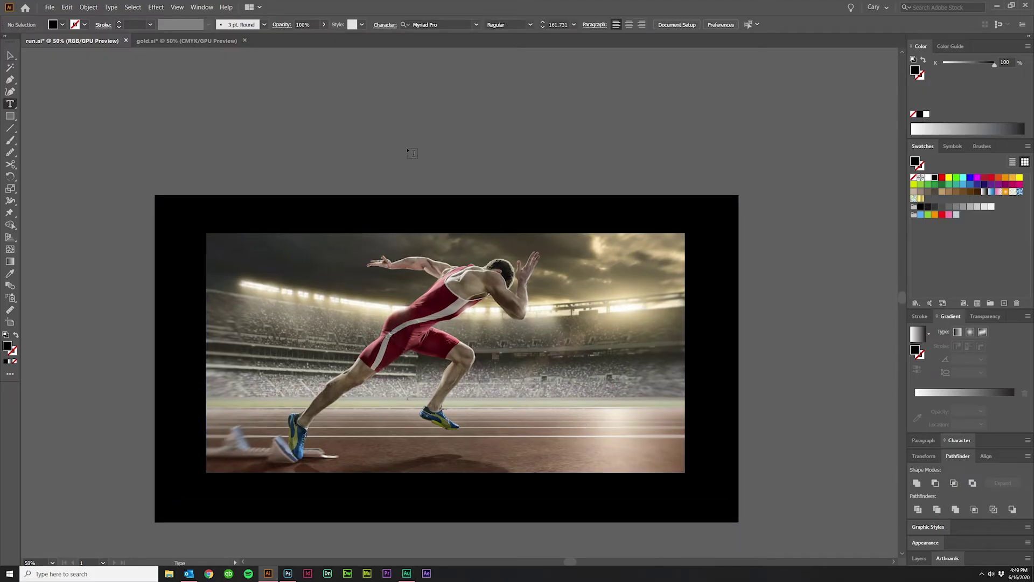
{"action": "left_click", "coordinate": [406, 148]}
{"action": "type", "text": "RUN"}
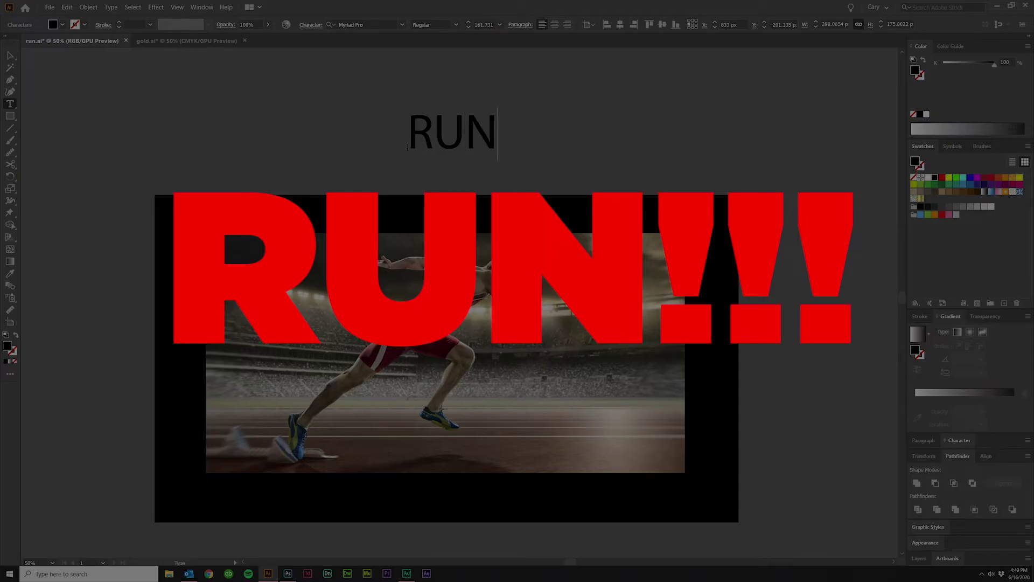
{"action": "left_click", "coordinate": [9, 55]}
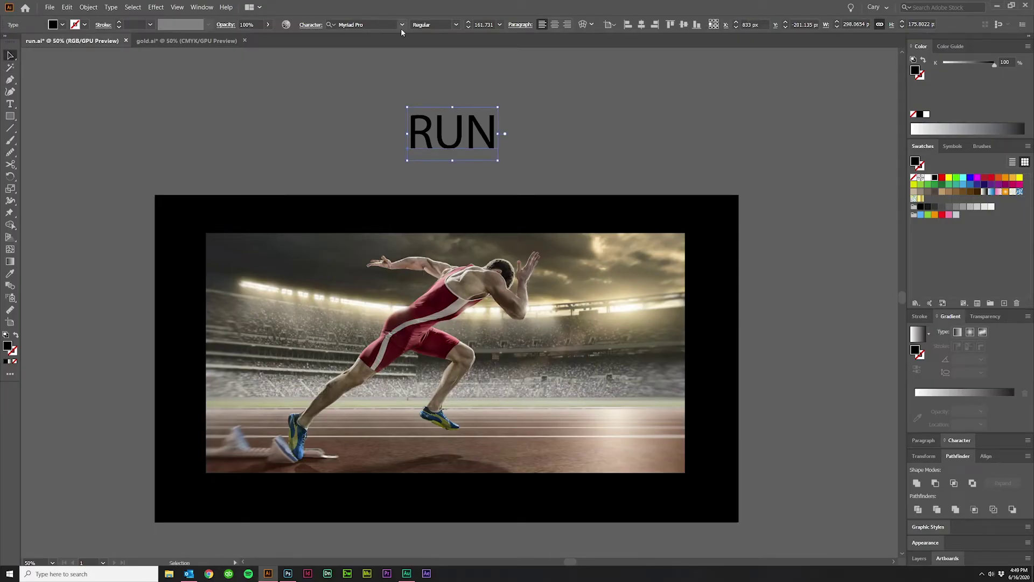
Set RUN to Press Gothic W01 Regular and scale it up across the sprinter photo.
{"action": "left_click", "coordinate": [401, 25]}
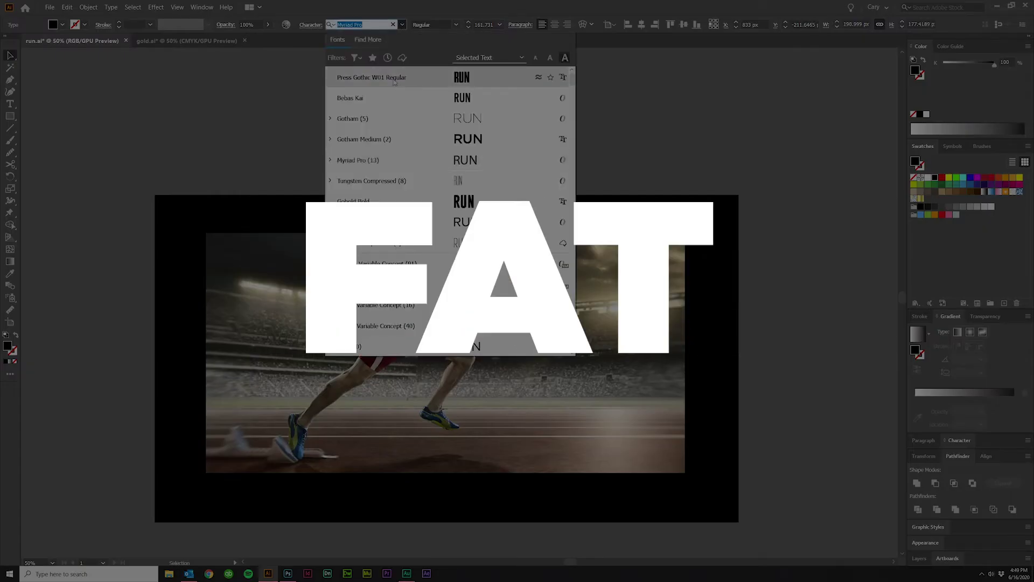
{"action": "left_click", "coordinate": [394, 80]}
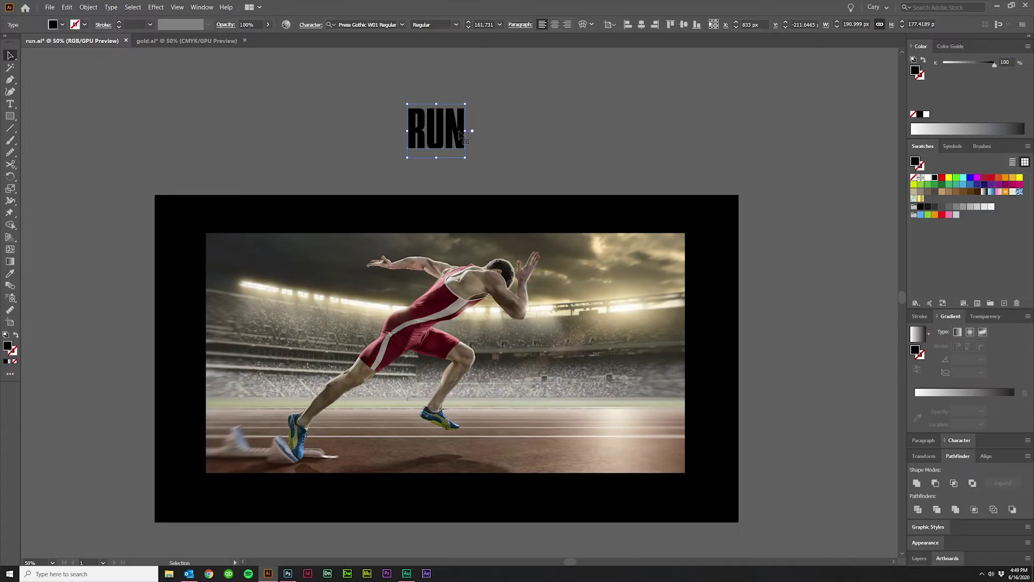
{"action": "left_click_drag", "start_coordinate": [472, 131], "coordinate": [478, 367]}
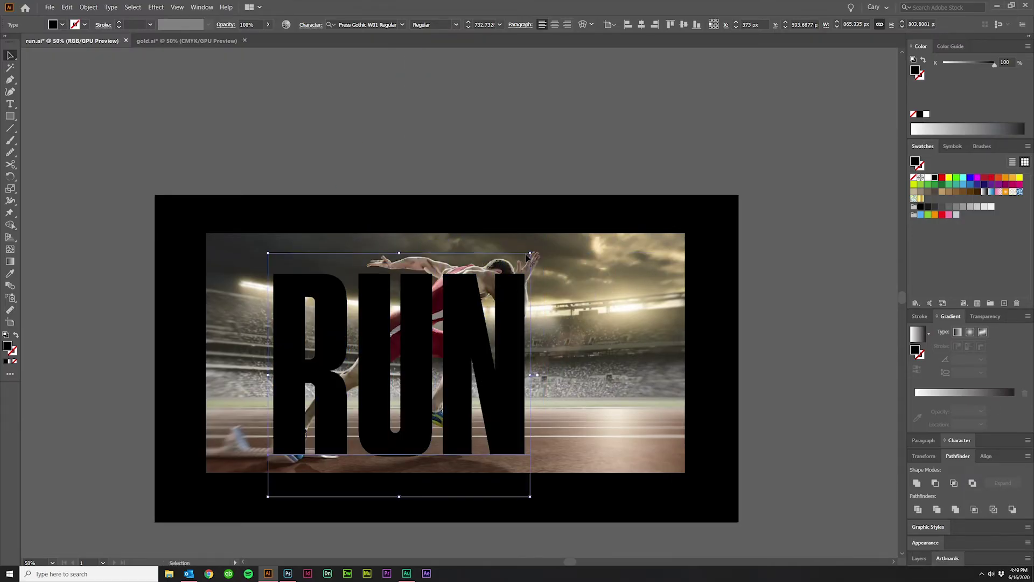
{"action": "left_click_drag", "start_coordinate": [530, 253], "coordinate": [561, 224]}
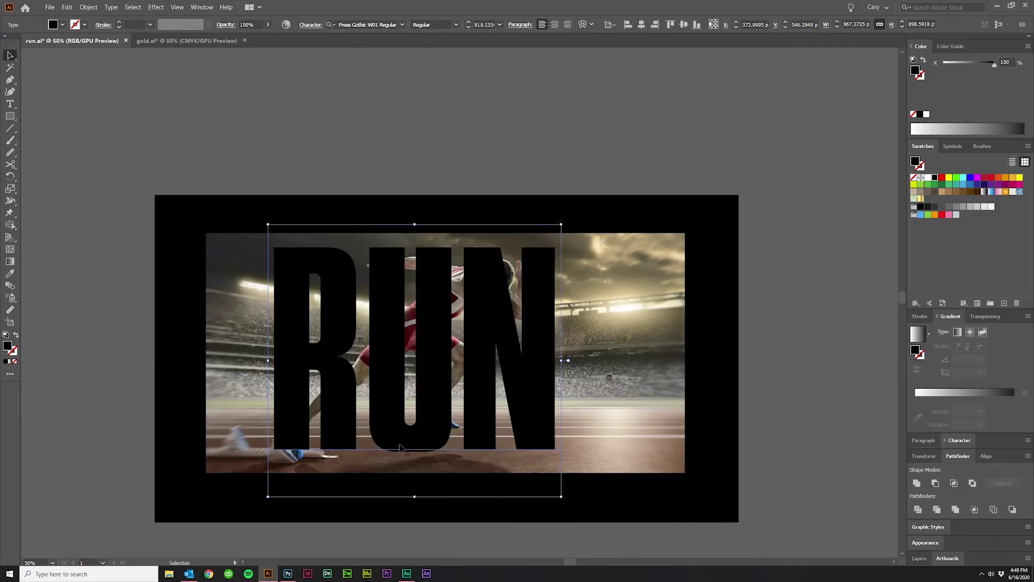
Nudge RUN down and right and widen it to about 992 × 921 px, keeping it solid black.
{"action": "key", "text": "shift+x"}
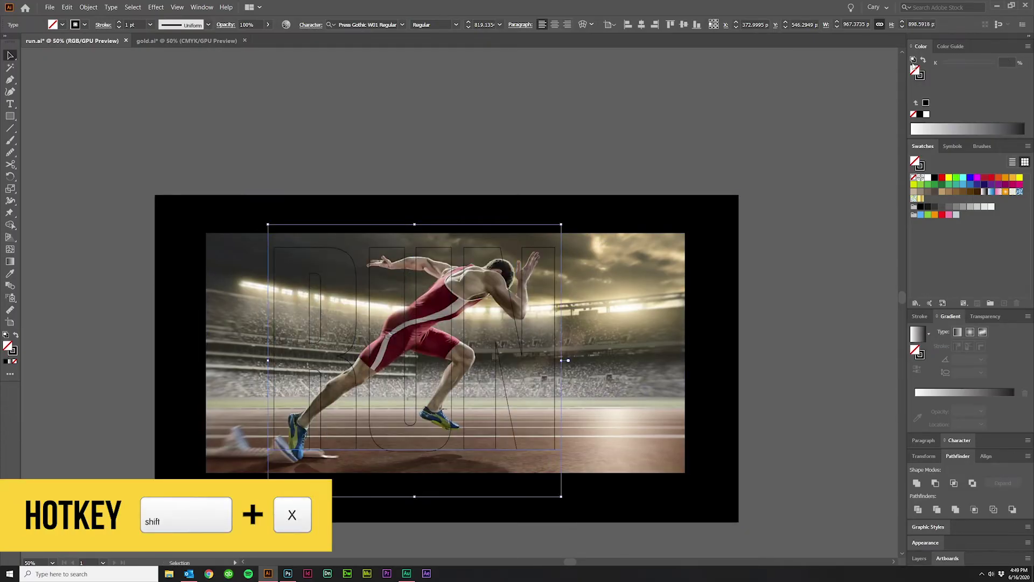
{"action": "key", "text": "Down"}
{"action": "key", "text": "Down"}
{"action": "key", "text": "Down"}
{"action": "key", "text": "Down"}
{"action": "key", "text": "Down"}
{"action": "key", "text": "Down"}
{"action": "key", "text": "Down"}
{"action": "key", "text": "Down"}
{"action": "key", "text": "Down"}
{"action": "key", "text": "Down"}
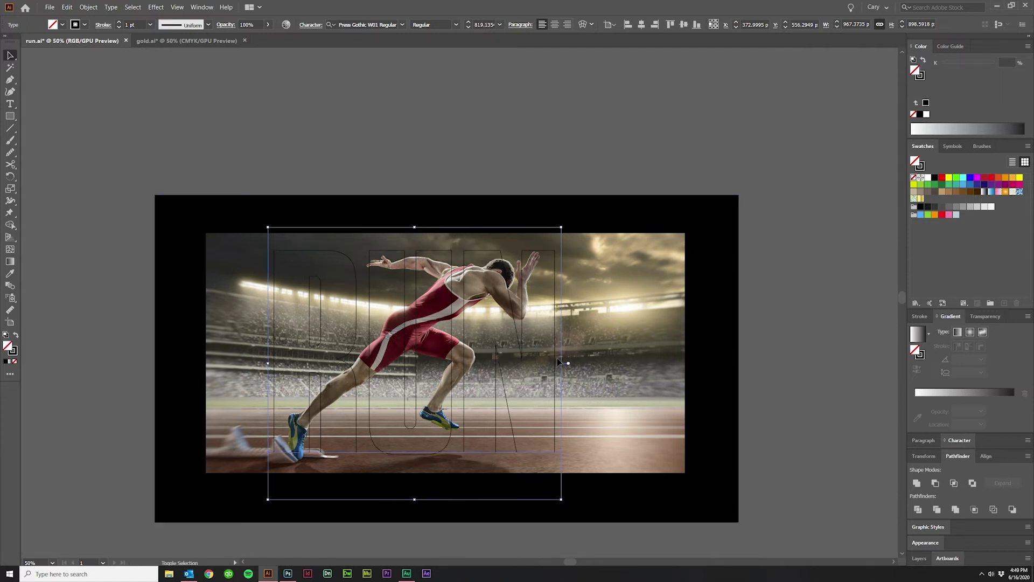
{"action": "mouse_move", "coordinate": [561, 363]}
{"action": "left_mouse_down"}
{"action": "mouse_move", "coordinate": [572, 360]}
{"action": "mouse_move", "coordinate": [575, 377]}
{"action": "left_mouse_up"}
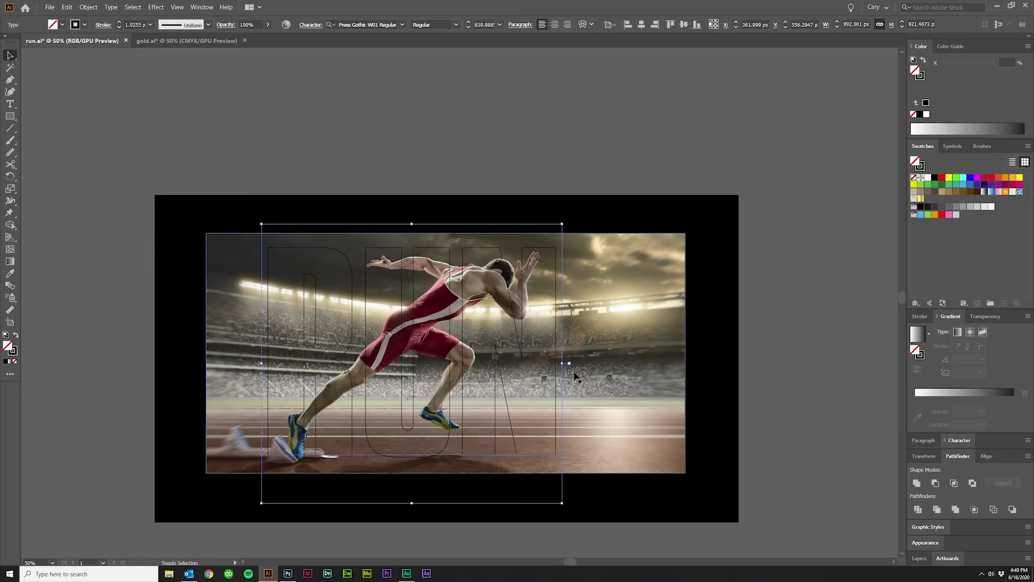
{"action": "key", "text": "shift+Down"}
{"action": "key", "text": "shift+Right"}
{"action": "key", "text": "Right"}
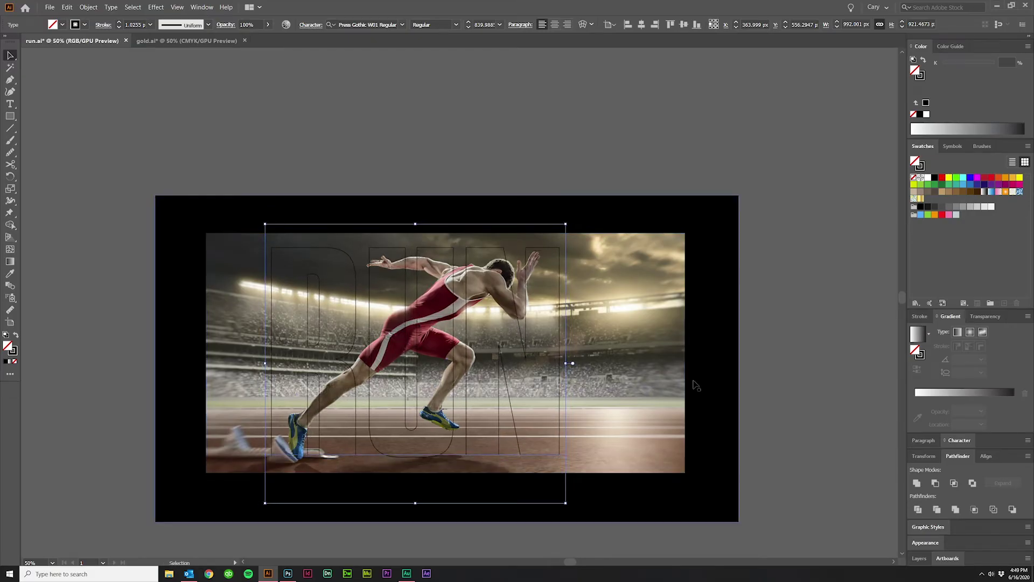
{"action": "key", "text": "shift+x"}
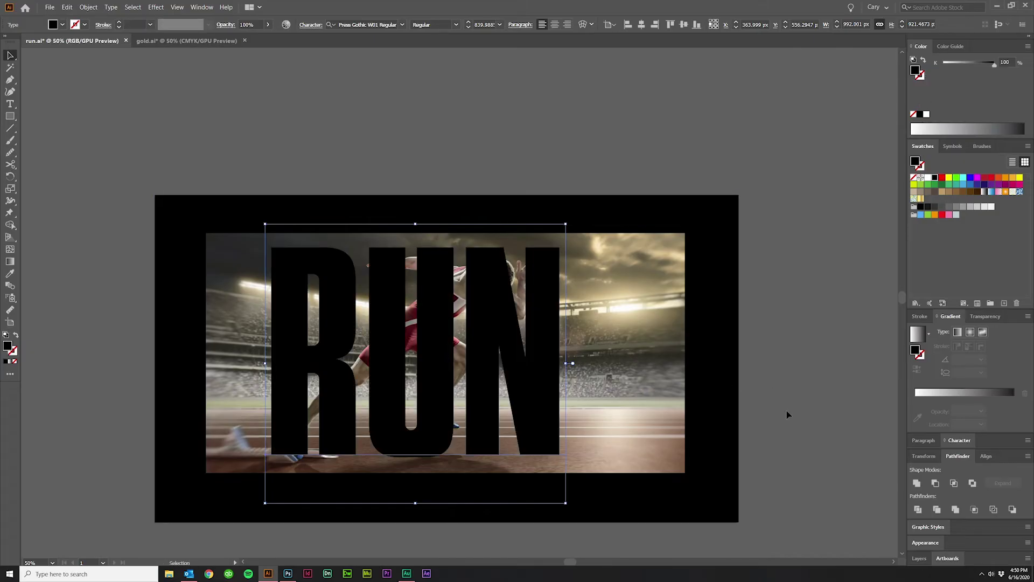
{"action": "left_click", "coordinate": [787, 412]}
Lock the black background rectangle in place with Ctrl+2.
{"action": "left_click", "coordinate": [636, 394]}
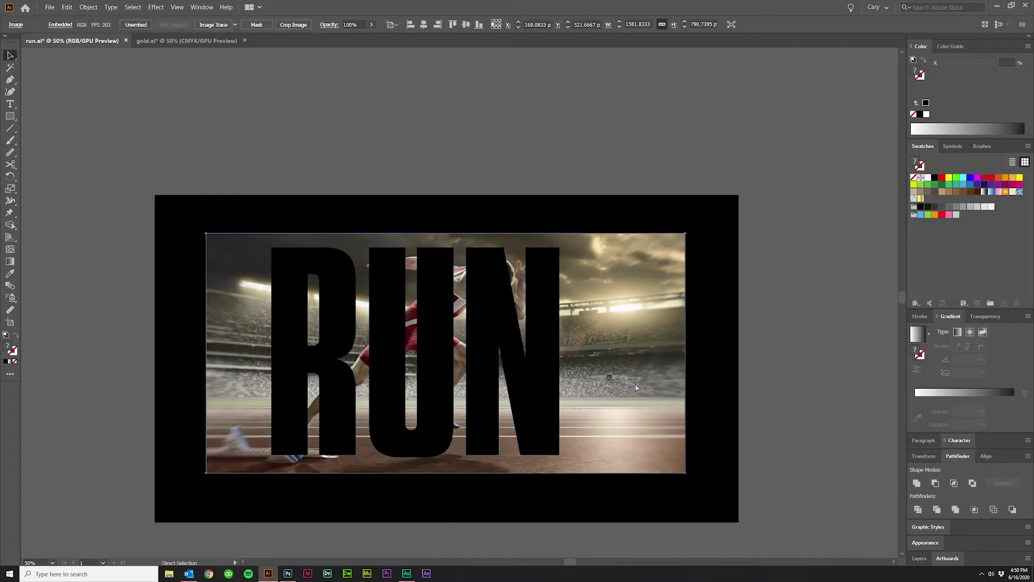
{"action": "left_click", "coordinate": [791, 412]}
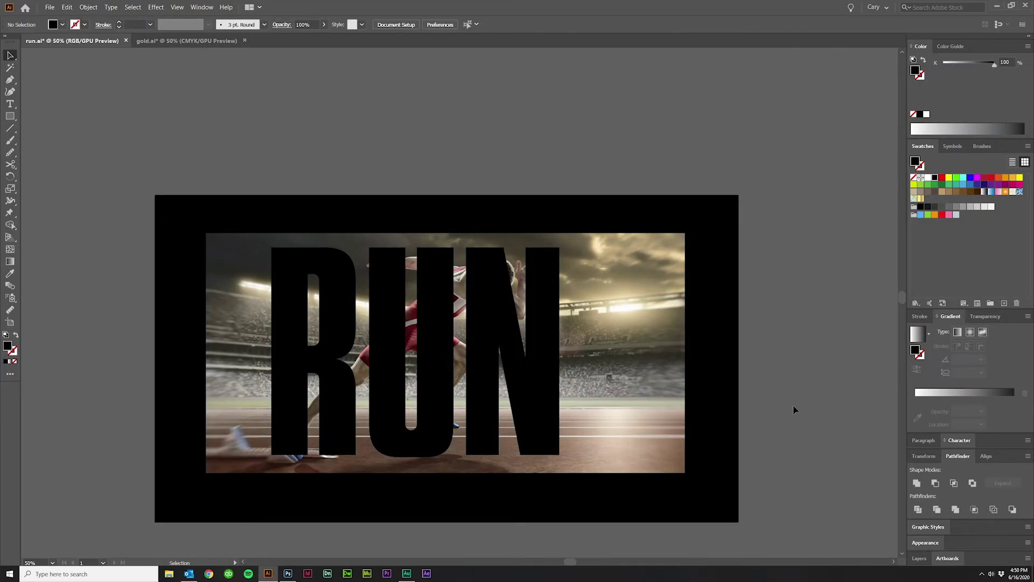
{"action": "left_click", "coordinate": [733, 372]}
{"action": "key", "text": "a"}
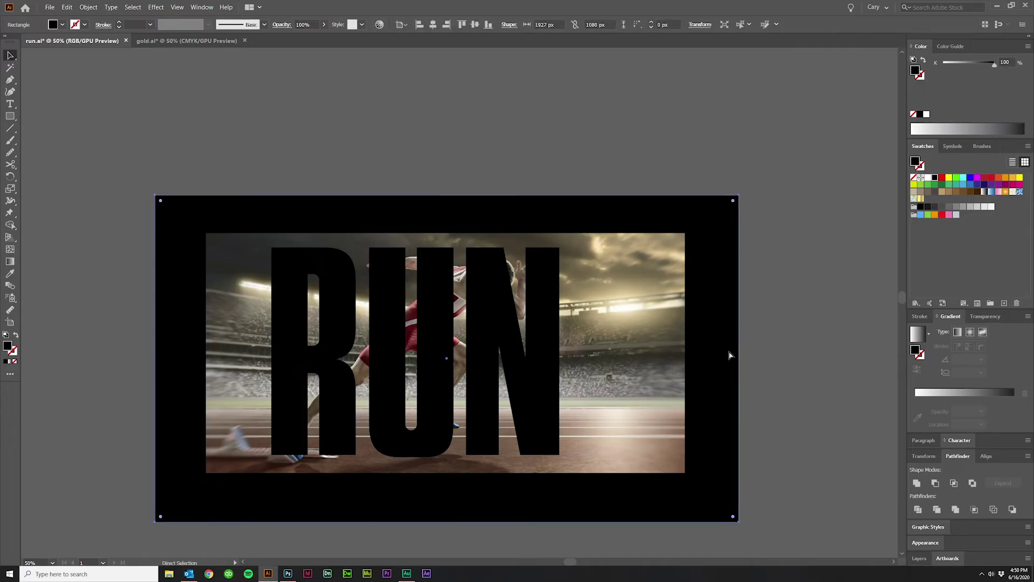
{"action": "key", "text": "ctrl+2"}
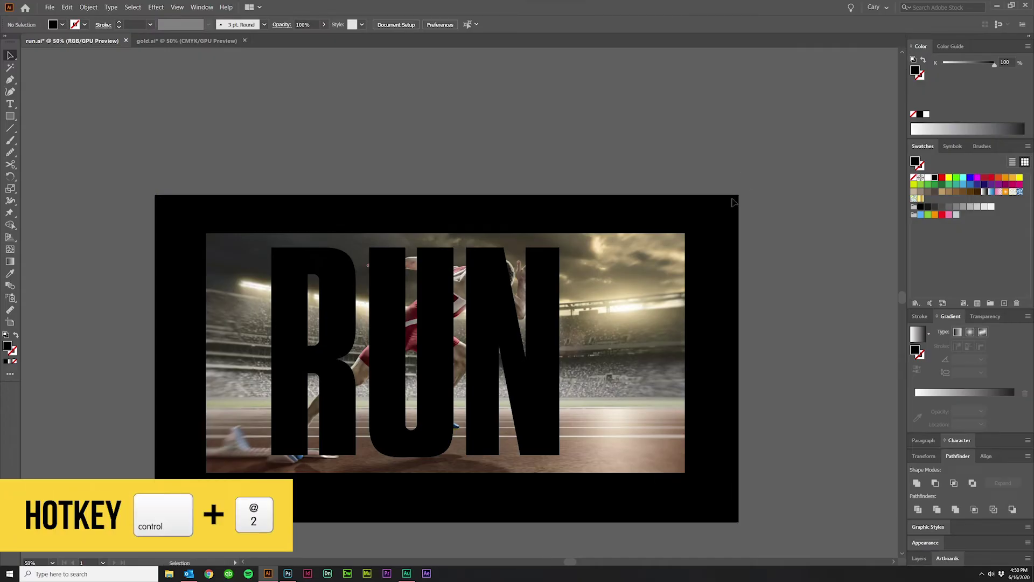
Turn the RUN letters into a Pathfinder compound shape.
{"action": "left_click_drag", "start_coordinate": [743, 502], "coordinate": [217, 191]}
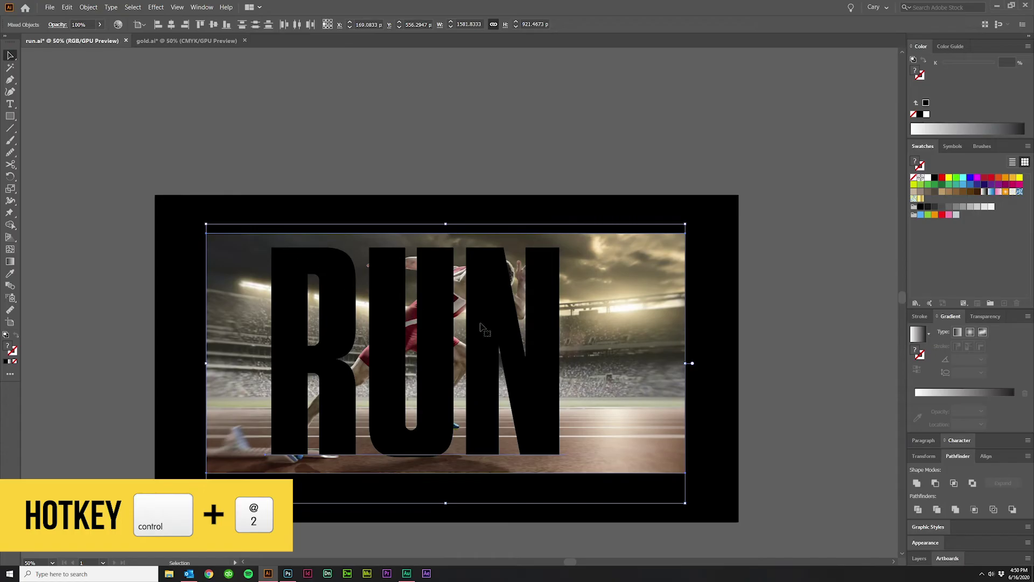
{"action": "left_click", "coordinate": [728, 484]}
{"action": "left_click", "coordinate": [541, 409]}
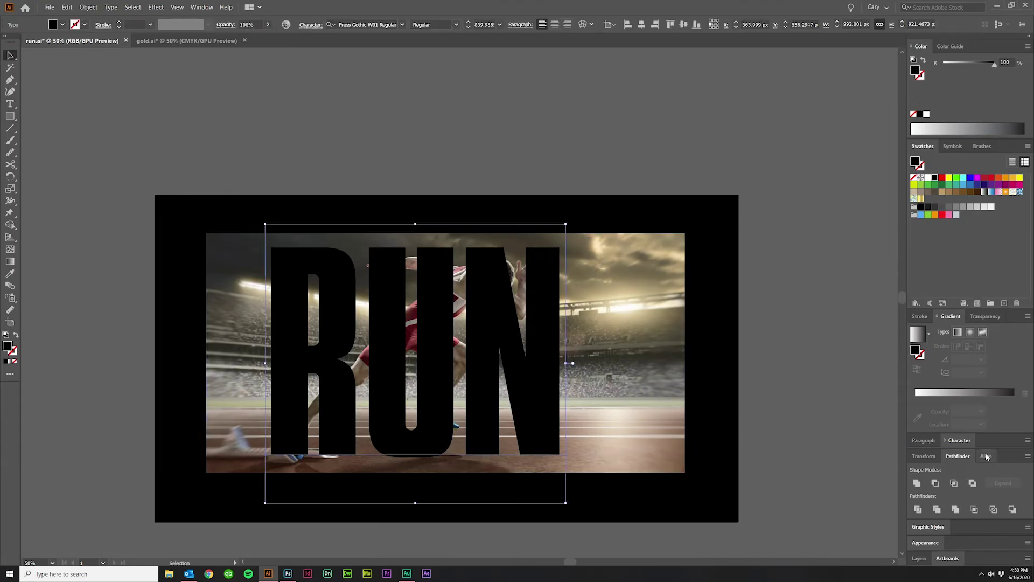
{"action": "left_click", "coordinate": [1027, 455]}
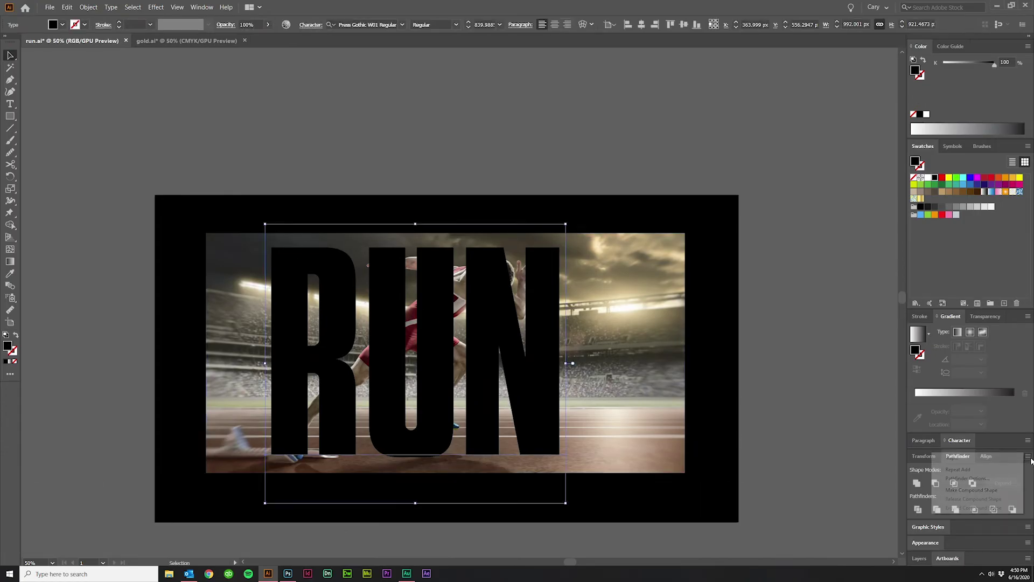
{"action": "left_click", "coordinate": [985, 491]}
Make a clipping mask so the sprinter photo shows only inside the RUN letters.
{"action": "left_click_drag", "start_coordinate": [772, 493], "coordinate": [249, 216]}
{"action": "right_click", "coordinate": [420, 401]}
{"action": "left_click", "coordinate": [442, 400]}
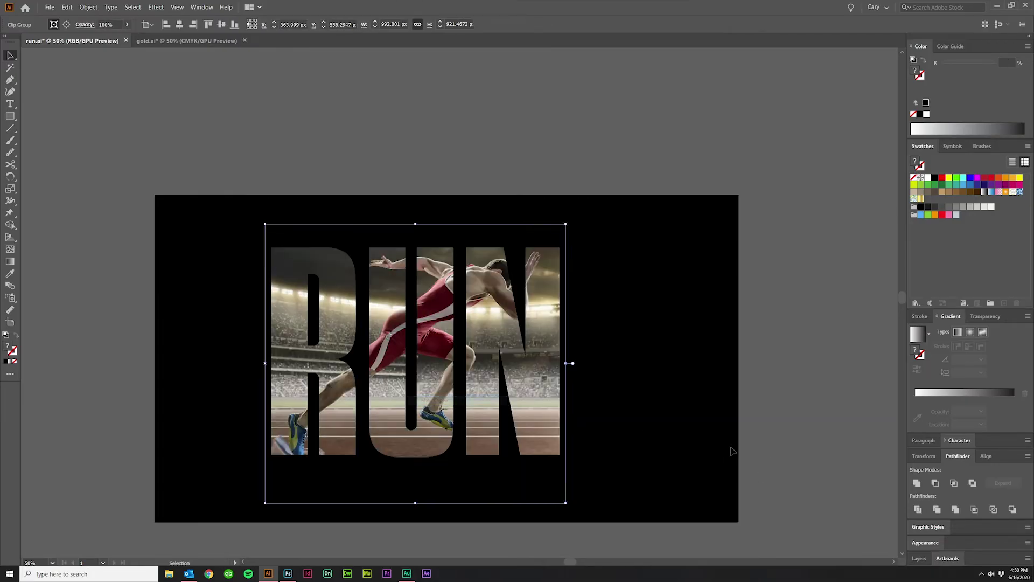
{"action": "left_click", "coordinate": [747, 451]}
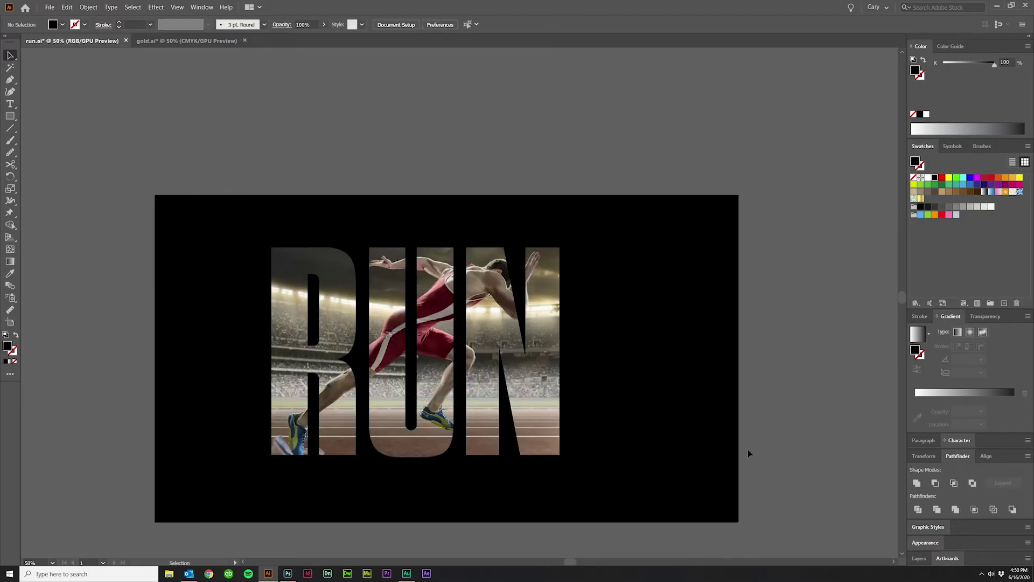
Paste a copy of the sprinter photo in front and set its opacity to 60%.
{"action": "key", "text": "a"}
{"action": "key", "text": "ctrl+f"}
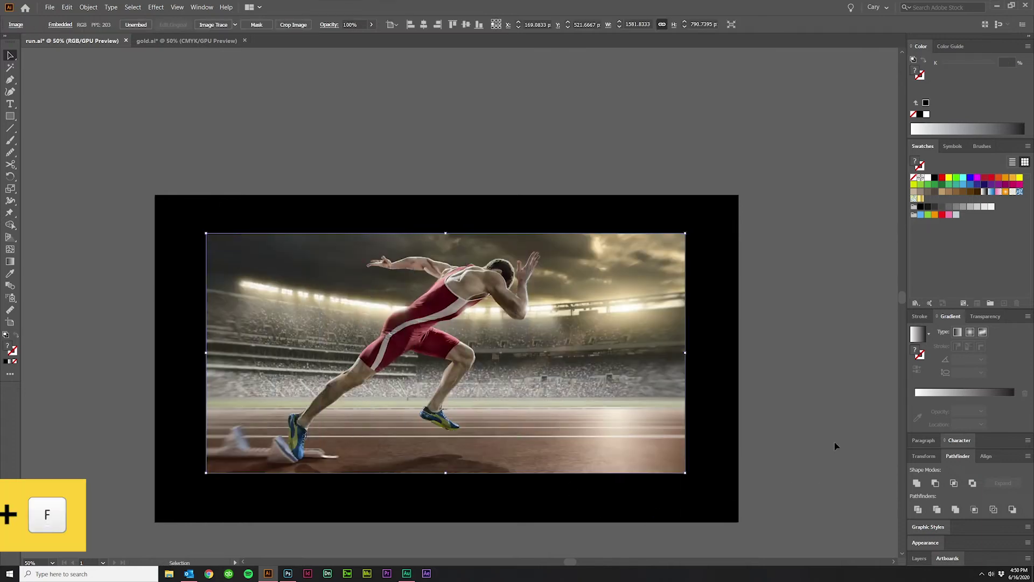
{"action": "left_click", "coordinate": [986, 316]}
{"action": "left_click", "coordinate": [985, 387]}
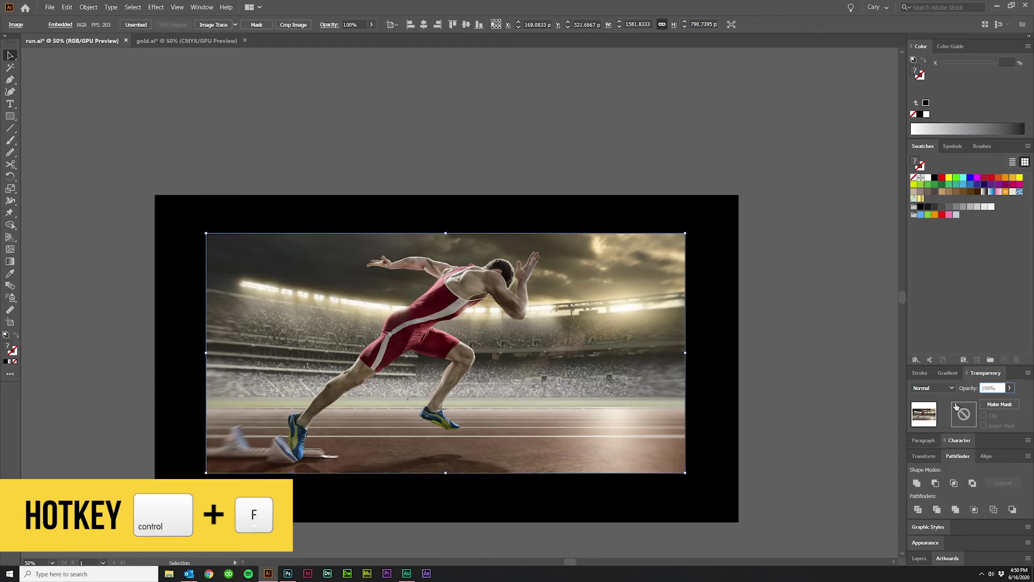
{"action": "type", "text": "70"}
{"action": "key", "text": "Return"}
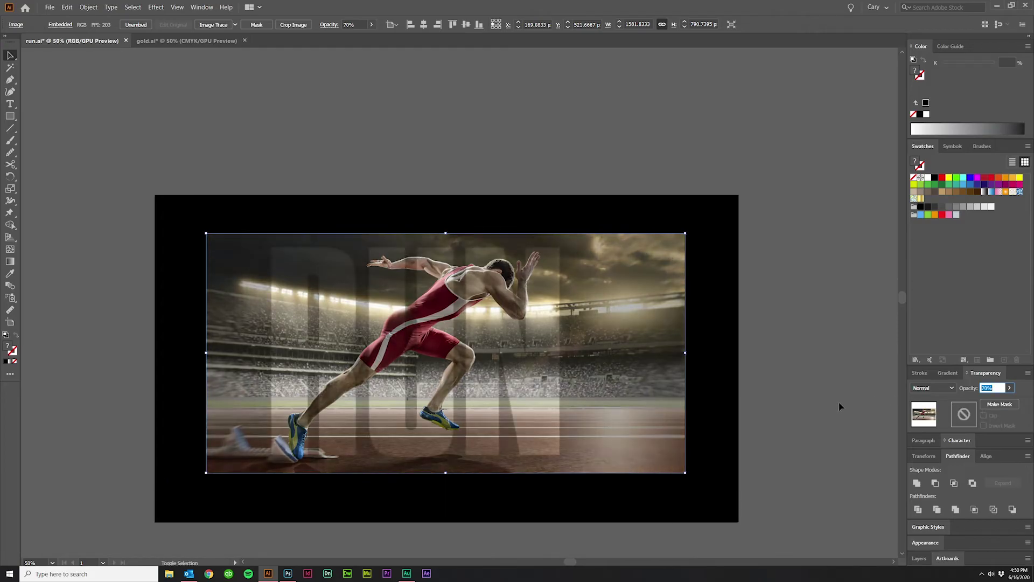
{"action": "type", "text": "60"}
{"action": "key", "text": "Return"}
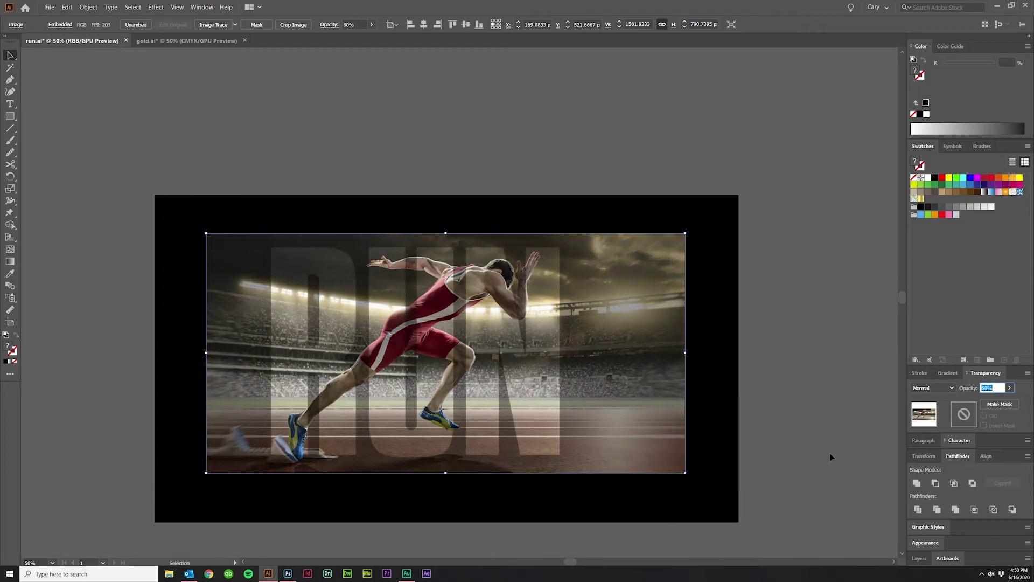
Deselect the semi-transparent photo and check the RUN lettering with the Selection tool.
{"action": "key", "text": "a"}
{"action": "left_click", "coordinate": [840, 420]}
{"action": "key", "text": "v"}
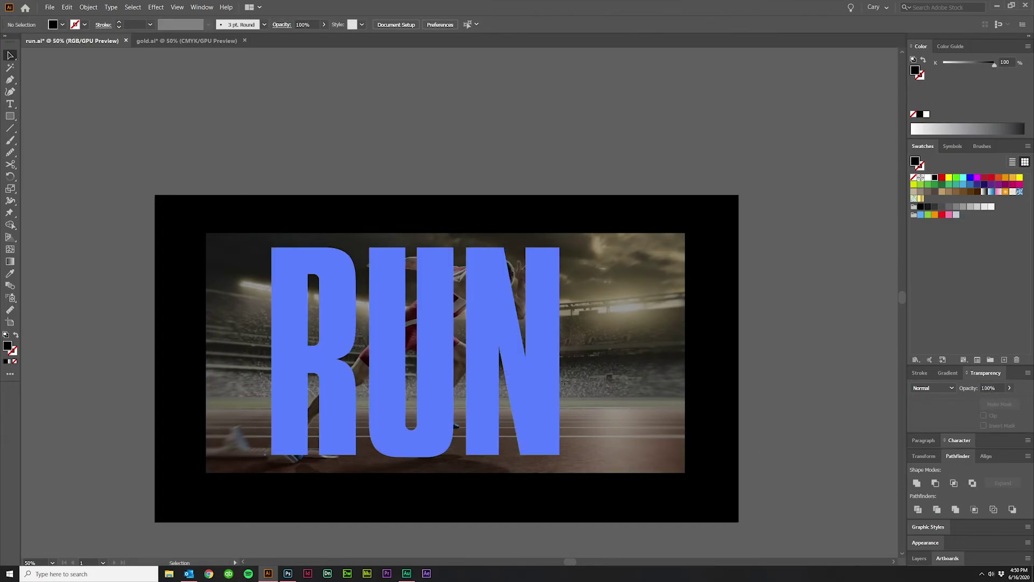
{"action": "left_click", "coordinate": [520, 381]}
{"action": "left_click", "coordinate": [614, 383]}
{"action": "left_click", "coordinate": [423, 380]}
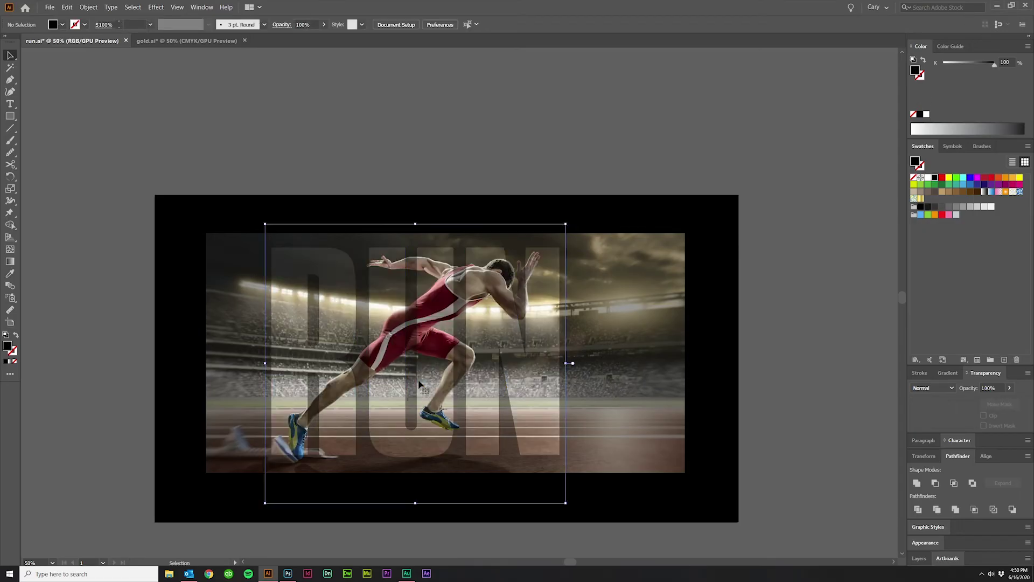
{"action": "key", "text": "ctrl+shift+a"}
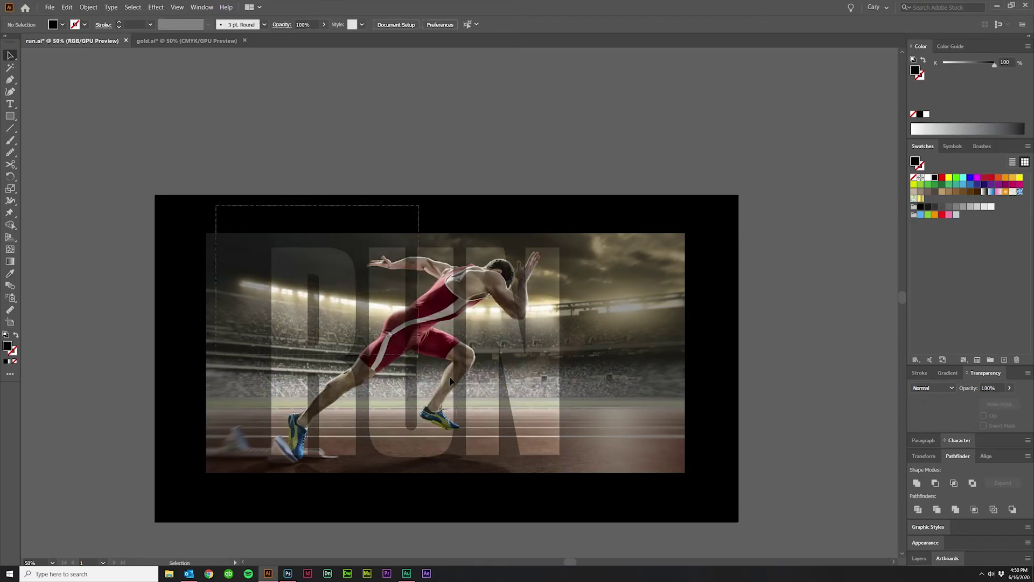
Take the Pen tool and zoom in on the runner's shoe where it extends past the letters.
{"action": "left_click", "coordinate": [9, 80]}
{"action": "scroll", "coordinate": [350, 328], "scroll_direction": "up", "scroll_amount": 1}
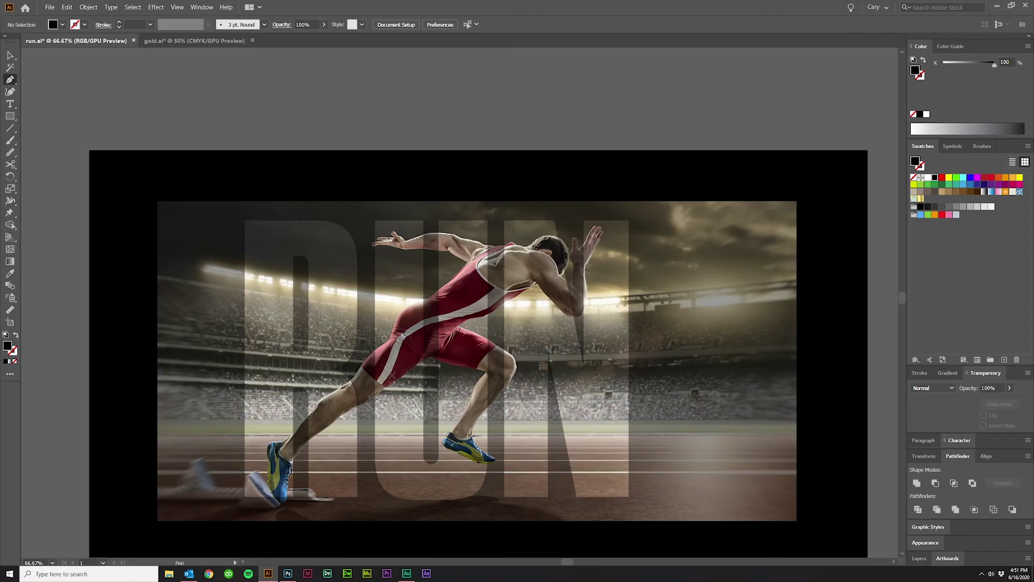
{"action": "scroll", "coordinate": [284, 484], "scroll_direction": "up", "scroll_amount": 3}
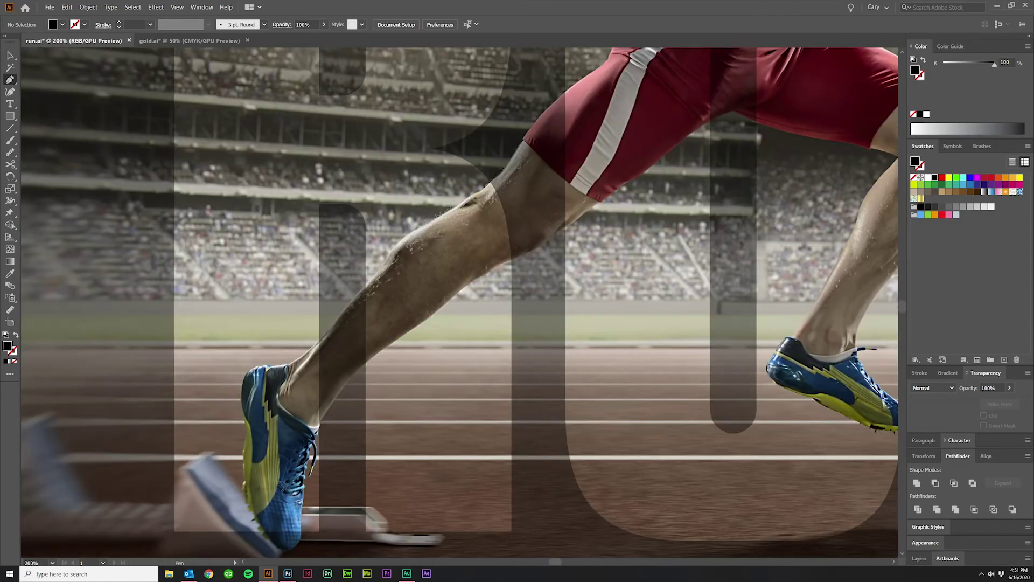
{"action": "scroll", "coordinate": [283, 485], "scroll_direction": "up", "scroll_amount": 4}
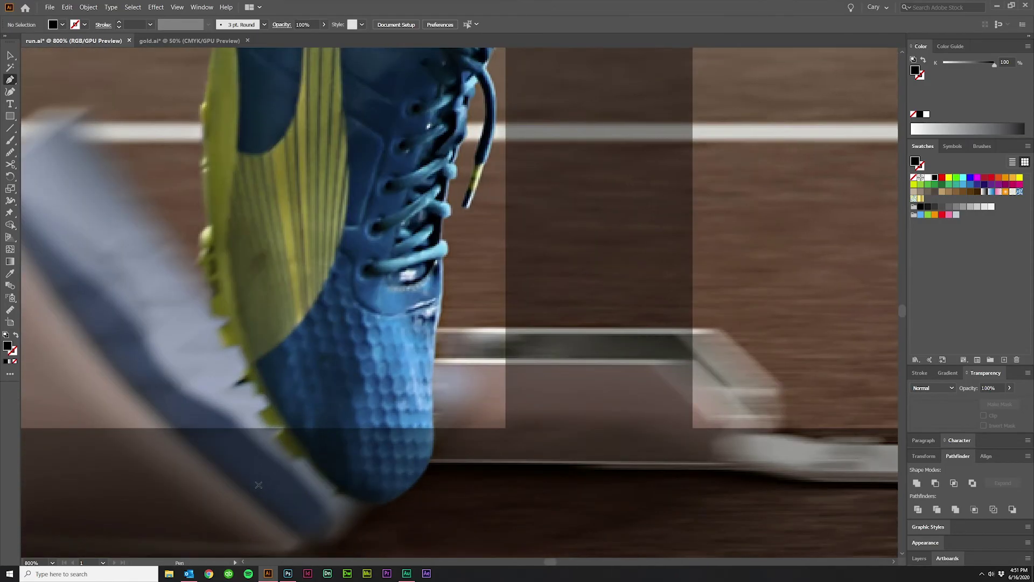
{"action": "scroll", "coordinate": [258, 485], "scroll_direction": "down", "scroll_amount": 1}
{"action": "scroll", "coordinate": [415, 416], "scroll_direction": "down", "scroll_amount": 8}
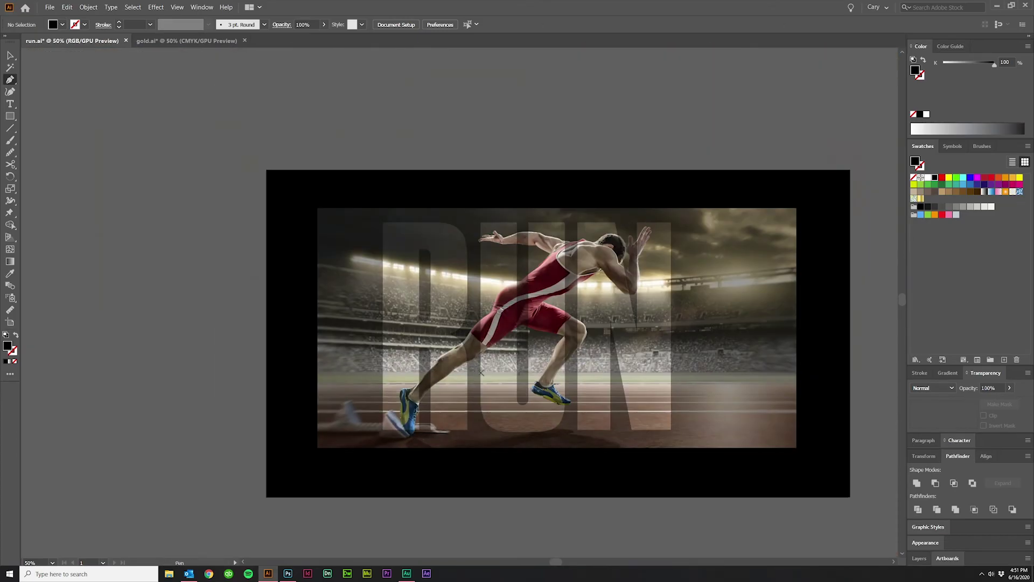
{"action": "scroll", "coordinate": [405, 449], "scroll_direction": "up", "scroll_amount": 2}
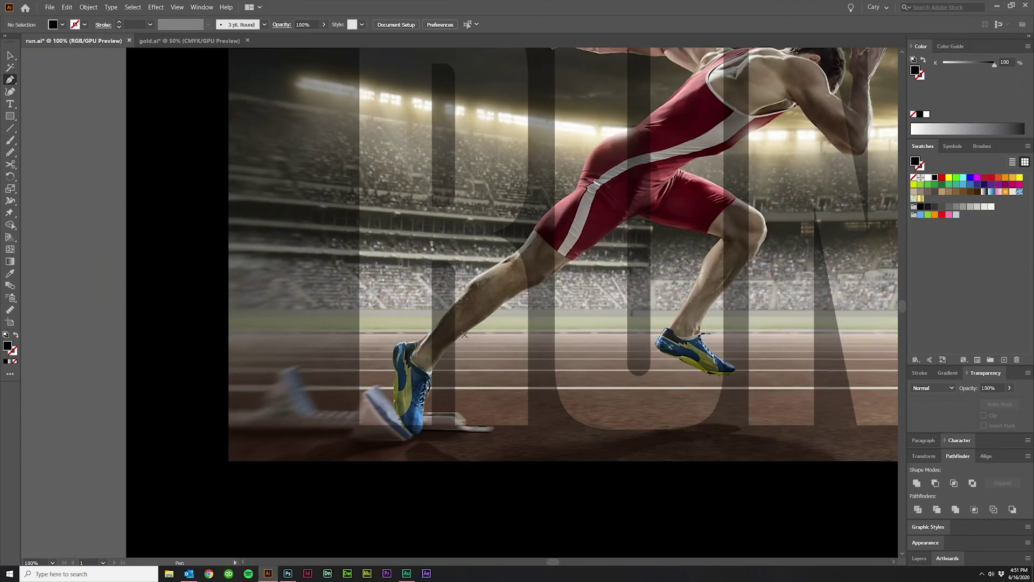
{"action": "scroll", "coordinate": [465, 334], "scroll_direction": "up", "scroll_amount": 9}
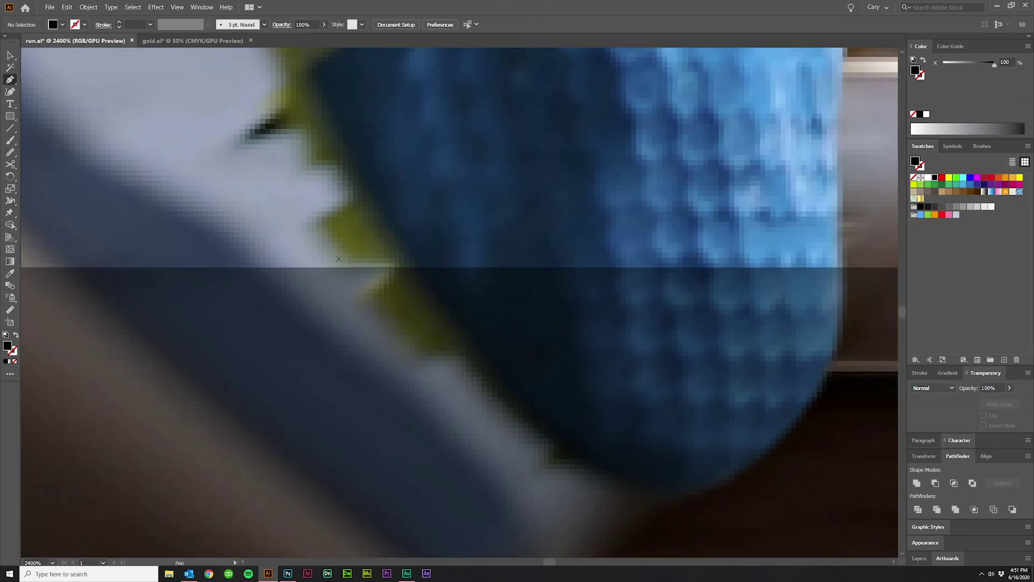
Pen-trace along the edge of the runner's back shoe, swapping fill and stroke to see the photo.
{"action": "left_click_drag", "start_coordinate": [351, 239], "coordinate": [396, 268]}
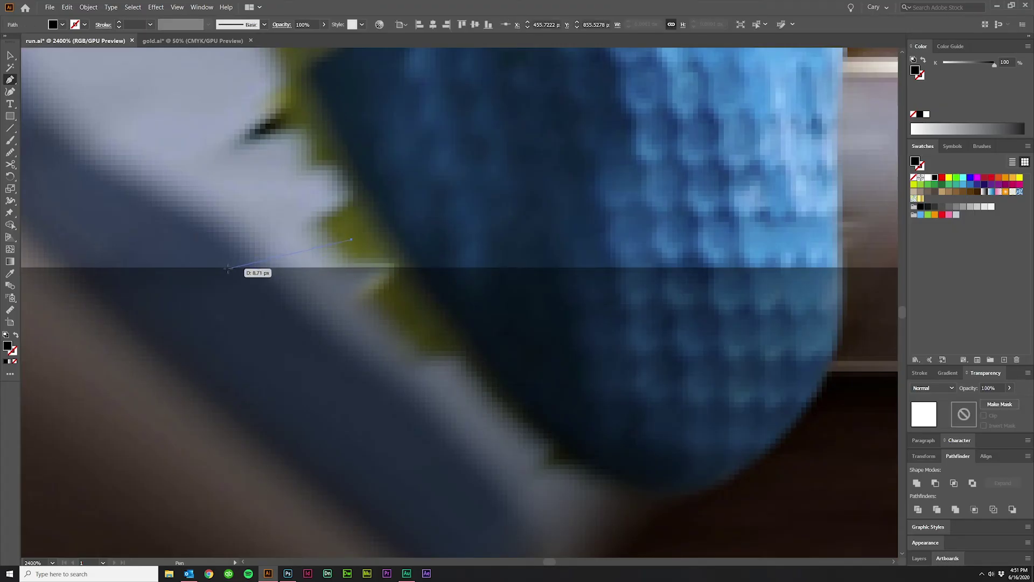
{"action": "scroll", "coordinate": [279, 291], "scroll_direction": "down", "scroll_amount": 3}
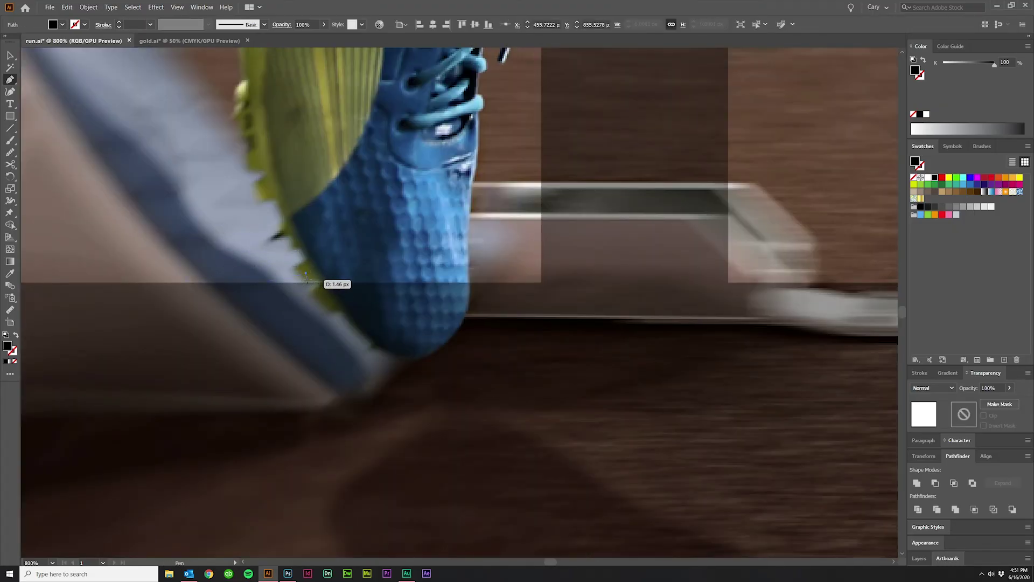
{"action": "scroll", "coordinate": [305, 277], "scroll_direction": "down", "scroll_amount": 8}
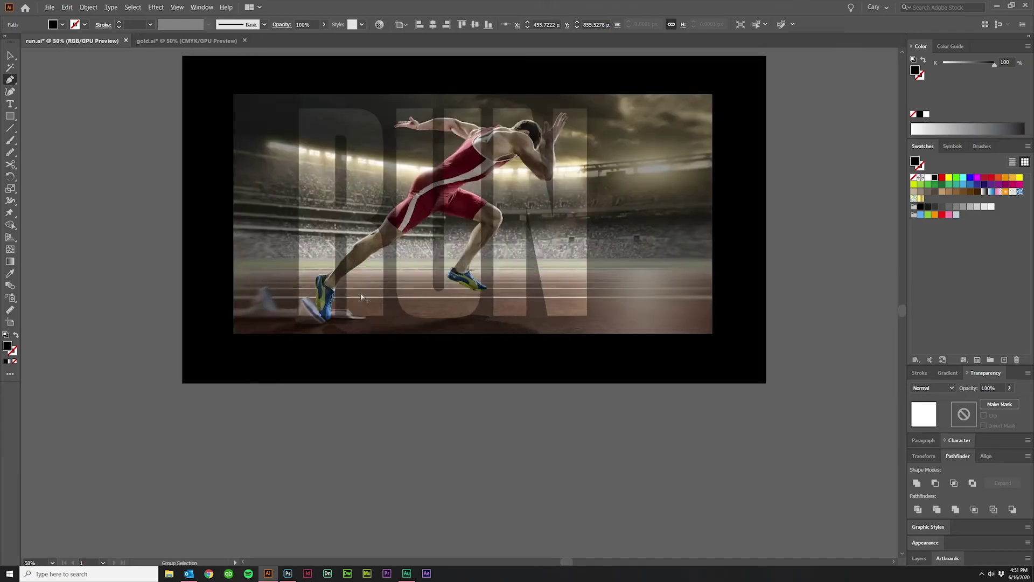
{"action": "scroll", "coordinate": [323, 310], "scroll_direction": "up", "scroll_amount": 6}
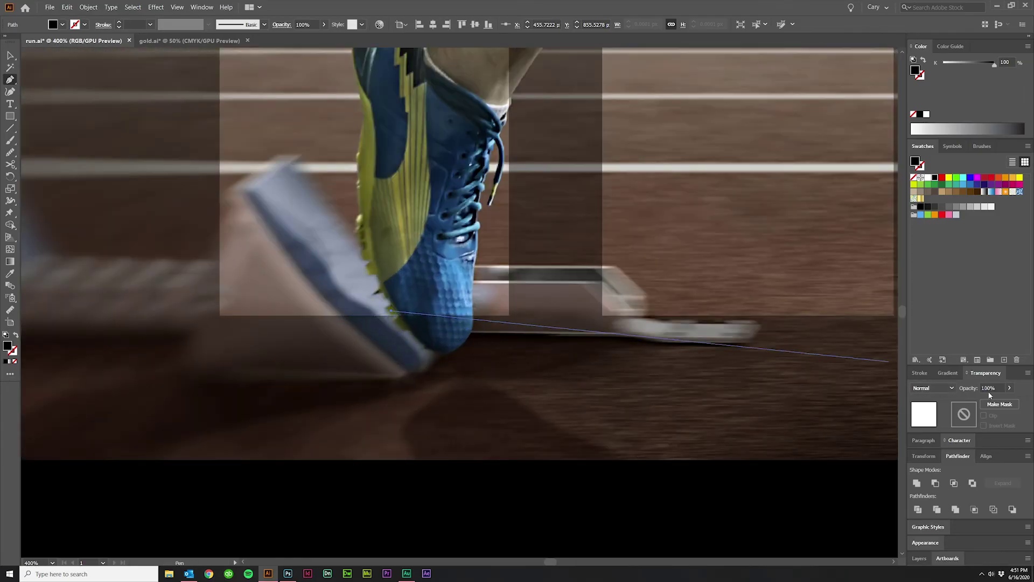
{"action": "scroll", "coordinate": [398, 315], "scroll_direction": "up", "scroll_amount": 5}
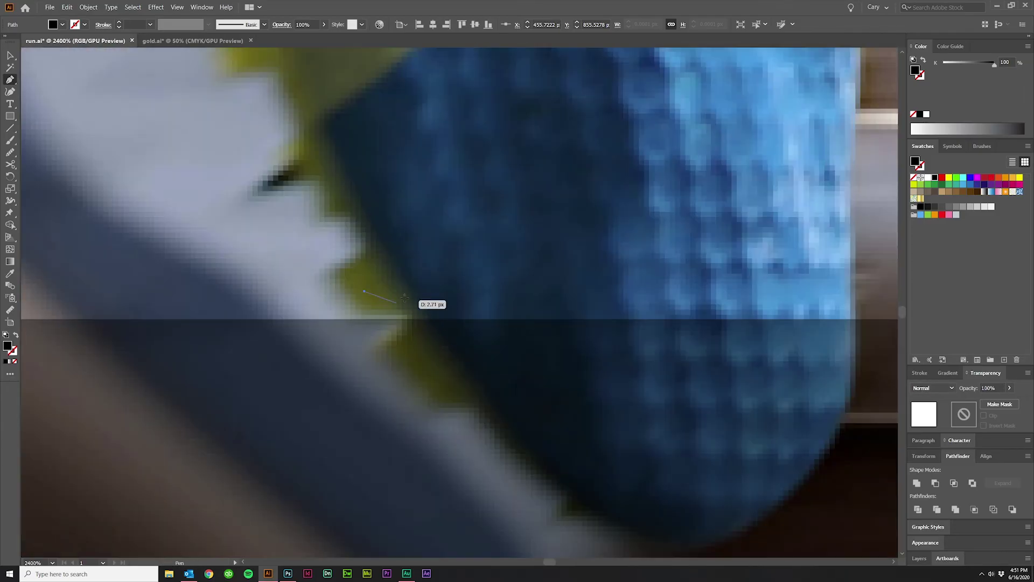
{"action": "left_click", "coordinate": [408, 318]}
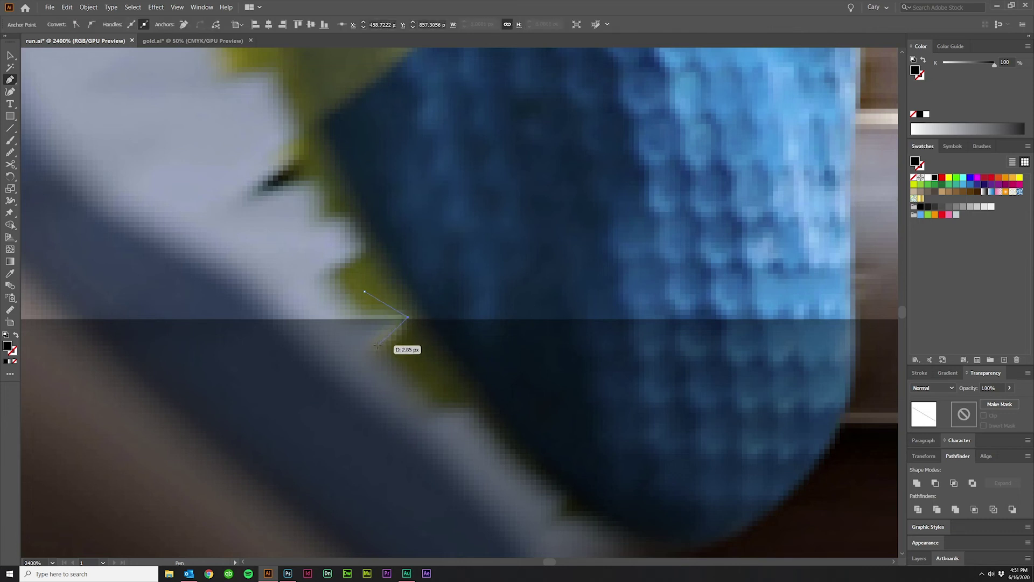
{"action": "left_click", "coordinate": [377, 345]}
{"action": "left_click_drag", "start_coordinate": [442, 410], "coordinate": [468, 406]}
{"action": "left_click", "coordinate": [472, 402]}
{"action": "scroll", "coordinate": [470, 443], "scroll_direction": "down", "scroll_amount": 2}
{"action": "left_click_drag", "start_coordinate": [485, 476], "coordinate": [483, 442]}
{"action": "scroll", "coordinate": [476, 447], "scroll_direction": "up", "scroll_amount": 2}
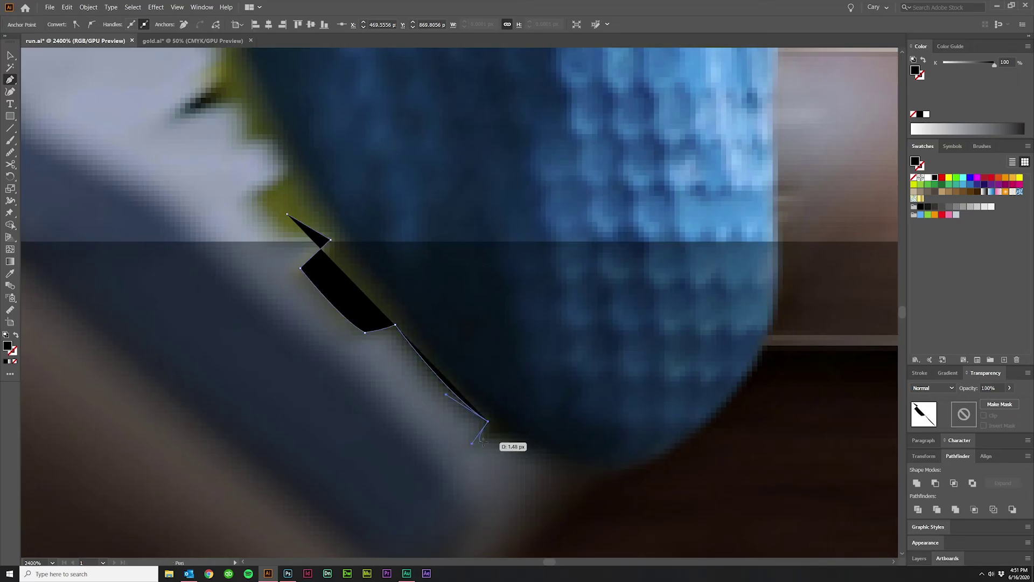
{"action": "left_click", "coordinate": [478, 442]}
{"action": "left_click", "coordinate": [506, 436]}
{"action": "scroll", "coordinate": [585, 491], "scroll_direction": "down", "scroll_amount": 1}
{"action": "scroll", "coordinate": [585, 468], "scroll_direction": "right", "scroll_amount": 2}
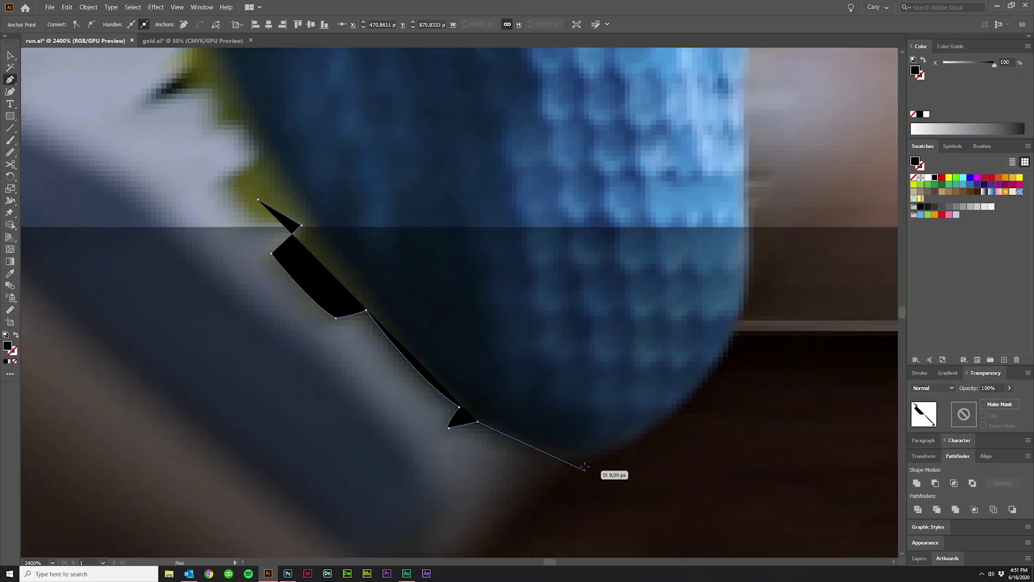
{"action": "left_click_drag", "start_coordinate": [584, 467], "coordinate": [666, 467]}
{"action": "scroll", "coordinate": [666, 468], "scroll_direction": "down", "scroll_amount": 1}
{"action": "left_click_drag", "start_coordinate": [723, 337], "coordinate": [722, 316]}
{"action": "key", "text": "shift+x"}
{"action": "scroll", "coordinate": [711, 189], "scroll_direction": "up", "scroll_amount": 1}
Continue the outline up the laces, sock, shin and calf, closing it at the shoe.
{"action": "left_click", "coordinate": [514, 393]}
{"action": "left_click_drag", "start_coordinate": [582, 349], "coordinate": [582, 317]}
{"action": "scroll", "coordinate": [577, 323], "scroll_direction": "down", "scroll_amount": 2}
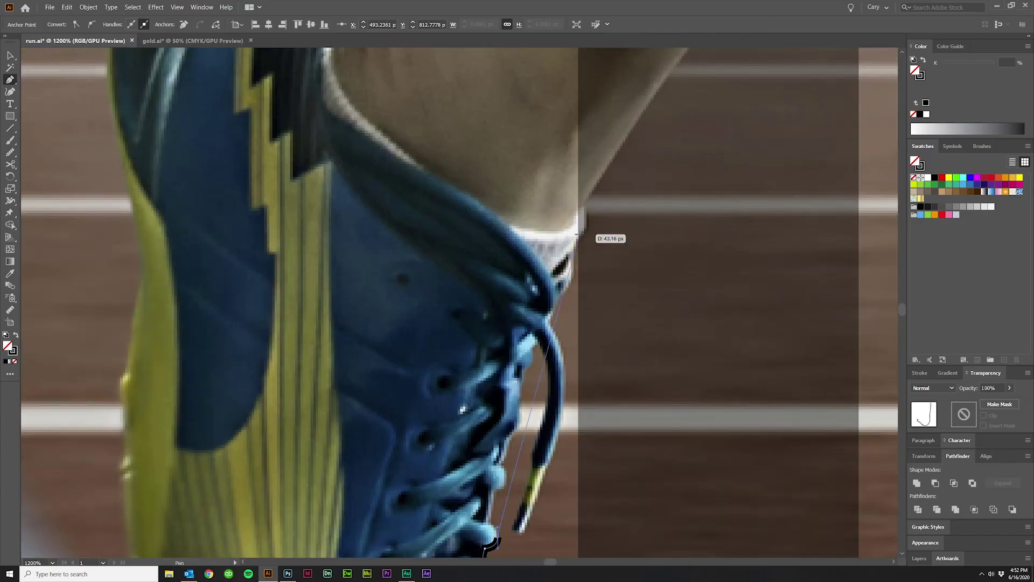
{"action": "left_click", "coordinate": [576, 235]}
{"action": "scroll", "coordinate": [590, 229], "scroll_direction": "up", "scroll_amount": 2}
{"action": "left_click", "coordinate": [577, 178]}
{"action": "scroll", "coordinate": [578, 178], "scroll_direction": "down", "scroll_amount": 3}
{"action": "left_click_drag", "start_coordinate": [576, 154], "coordinate": [633, 103]}
{"action": "left_click", "coordinate": [746, 281]}
{"action": "left_click", "coordinate": [607, 66]}
{"action": "left_click", "coordinate": [376, 405]}
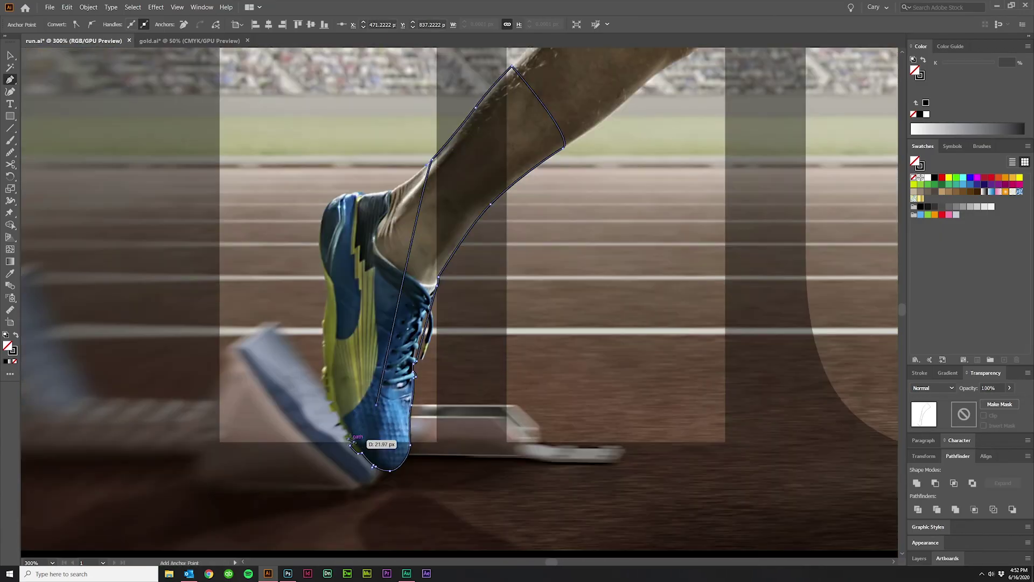
Trace a new outline from the knee up the thigh to the shorts edge.
{"action": "scroll", "coordinate": [351, 442], "scroll_direction": "up", "scroll_amount": 3}
{"action": "left_click", "coordinate": [292, 300]}
{"action": "left_click", "coordinate": [302, 269]}
{"action": "left_click", "coordinate": [356, 230]}
{"action": "left_click_drag", "start_coordinate": [413, 276], "coordinate": [431, 248]}
{"action": "left_click", "coordinate": [505, 131]}
{"action": "left_click_drag", "start_coordinate": [626, 72], "coordinate": [639, 56]}
{"action": "scroll", "coordinate": [626, 72], "scroll_direction": "down", "scroll_amount": 3}
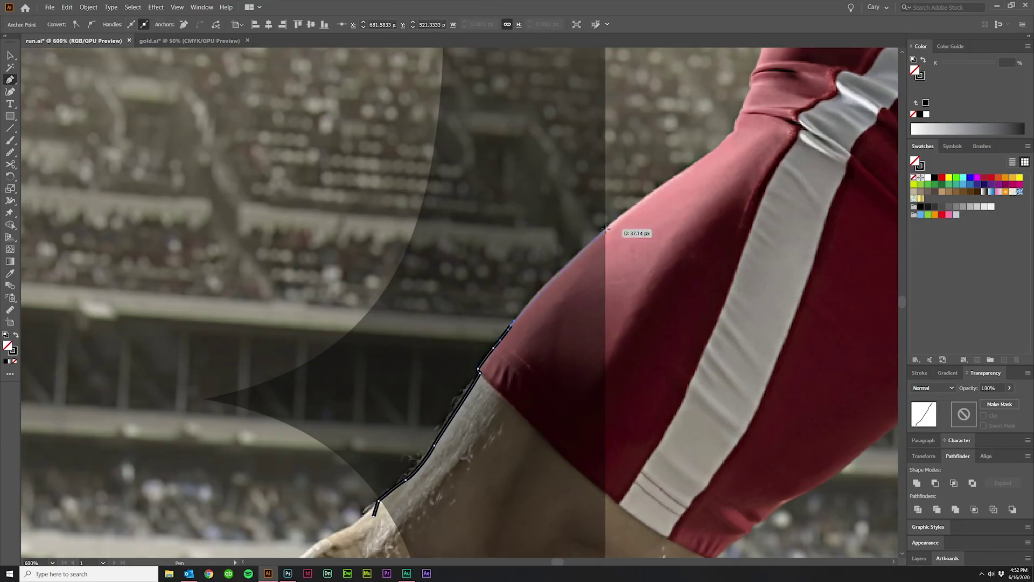
{"action": "left_click", "coordinate": [606, 229]}
{"action": "left_click", "coordinate": [674, 347]}
Trace the crotch area under the shorts as another outline.
{"action": "left_click", "coordinate": [540, 348]}
{"action": "scroll", "coordinate": [396, 416], "scroll_direction": "down", "scroll_amount": 3}
{"action": "scroll", "coordinate": [431, 334], "scroll_direction": "up", "scroll_amount": 4}
{"action": "left_click", "coordinate": [301, 413]}
{"action": "left_click", "coordinate": [328, 399]}
{"action": "left_click_drag", "start_coordinate": [473, 335], "coordinate": [499, 352]}
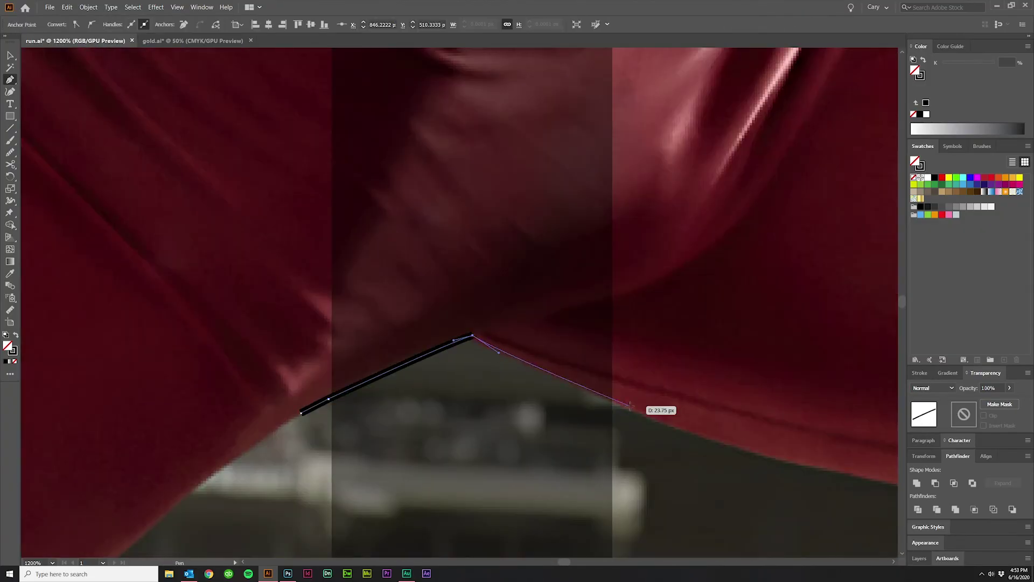
{"action": "left_click", "coordinate": [630, 406]}
{"action": "scroll", "coordinate": [630, 406], "scroll_direction": "down", "scroll_amount": 3}
{"action": "left_click", "coordinate": [602, 126]}
Trace anchors along the runner's waist.
{"action": "left_click", "coordinate": [505, 249]}
{"action": "left_click", "coordinate": [415, 334]}
{"action": "left_click", "coordinate": [337, 360]}
{"action": "scroll", "coordinate": [338, 360], "scroll_direction": "down", "scroll_amount": 3}
{"action": "scroll", "coordinate": [399, 301], "scroll_direction": "up", "scroll_amount": 3}
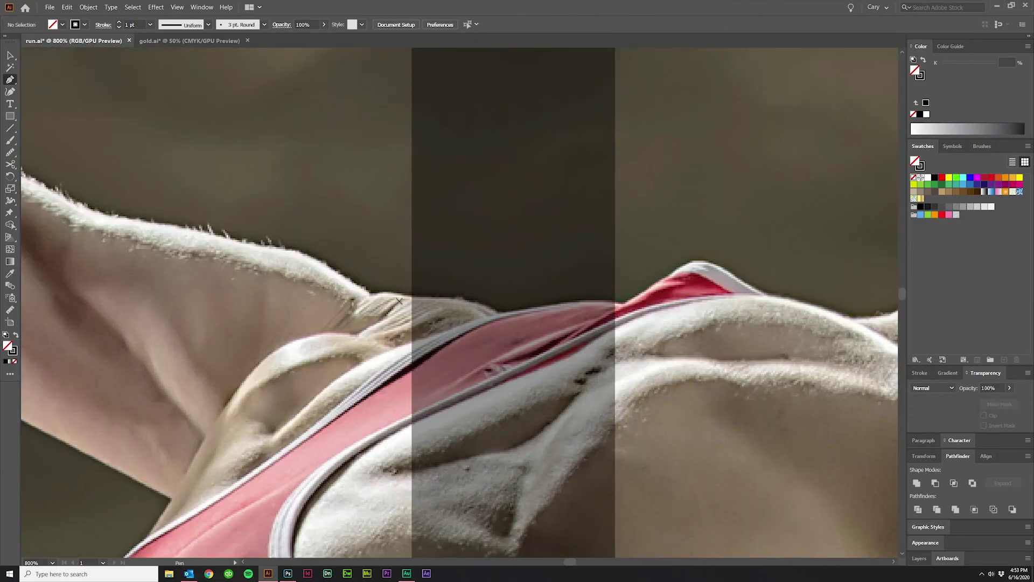
Outline the torso from the neck down the chest and along the shirt hem.
{"action": "left_click", "coordinate": [401, 296]}
{"action": "scroll", "coordinate": [501, 312], "scroll_direction": "up", "scroll_amount": 1}
{"action": "left_click", "coordinate": [404, 286]}
{"action": "left_click", "coordinate": [688, 298]}
{"action": "left_click_drag", "start_coordinate": [682, 104], "coordinate": [672, 439]}
{"action": "left_click", "coordinate": [720, 270]}
{"action": "left_click", "coordinate": [513, 422]}
{"action": "scroll", "coordinate": [437, 180], "scroll_direction": "down", "scroll_amount": 3}
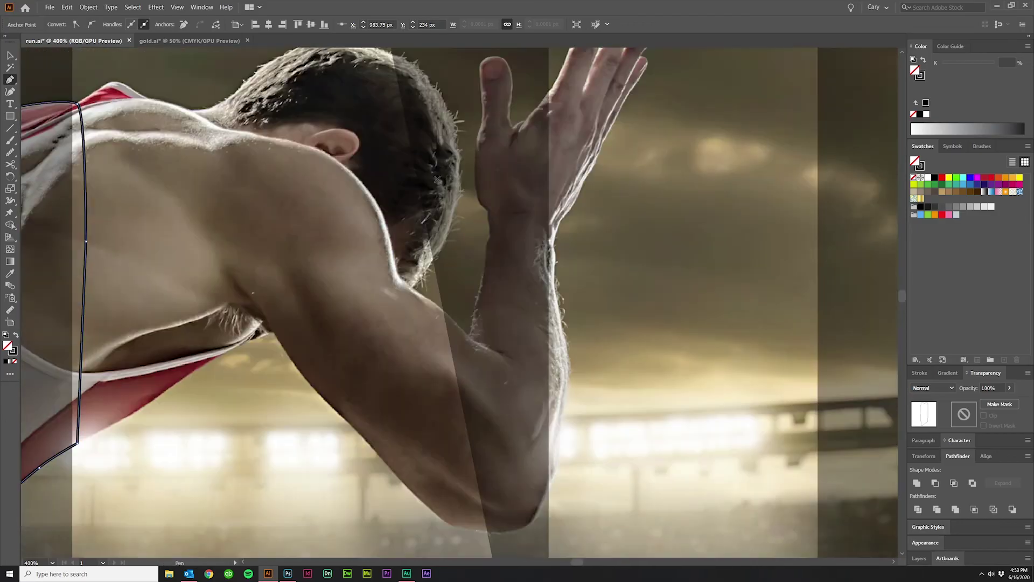
{"action": "scroll", "coordinate": [412, 108], "scroll_direction": "up", "scroll_amount": 2}
Trace and close an outline around the runner's hair and head.
{"action": "left_click", "coordinate": [370, 146]}
{"action": "left_click", "coordinate": [442, 185]}
{"action": "left_click", "coordinate": [508, 408]}
{"action": "left_click", "coordinate": [372, 92]}
Start the arm outline along its edge, down into the V gap and up the waist edge.
{"action": "scroll", "coordinate": [437, 301], "scroll_direction": "up", "scroll_amount": 3}
{"action": "left_click", "coordinate": [366, 213]}
{"action": "left_click_drag", "start_coordinate": [392, 210], "coordinate": [404, 219]}
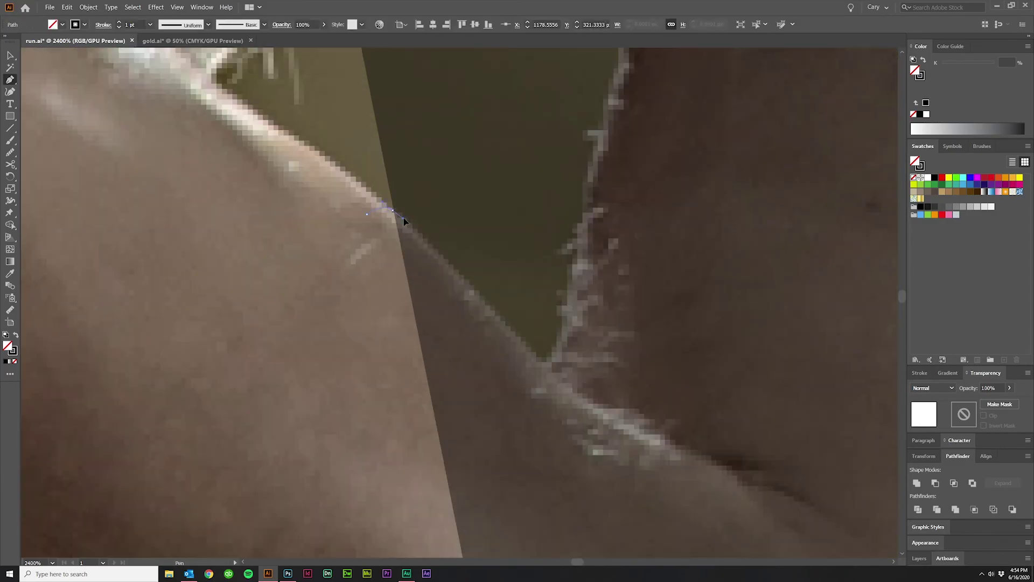
{"action": "left_click", "coordinate": [545, 366]}
{"action": "left_click", "coordinate": [576, 269]}
{"action": "scroll", "coordinate": [576, 269], "scroll_direction": "up", "scroll_amount": 3}
{"action": "left_click", "coordinate": [619, 218]}
{"action": "scroll", "coordinate": [619, 220], "scroll_direction": "up", "scroll_amount": 3}
{"action": "left_click", "coordinate": [635, 223]}
{"action": "scroll", "coordinate": [592, 215], "scroll_direction": "up", "scroll_amount": 3}
{"action": "left_click_drag", "start_coordinate": [591, 246], "coordinate": [622, 182]}
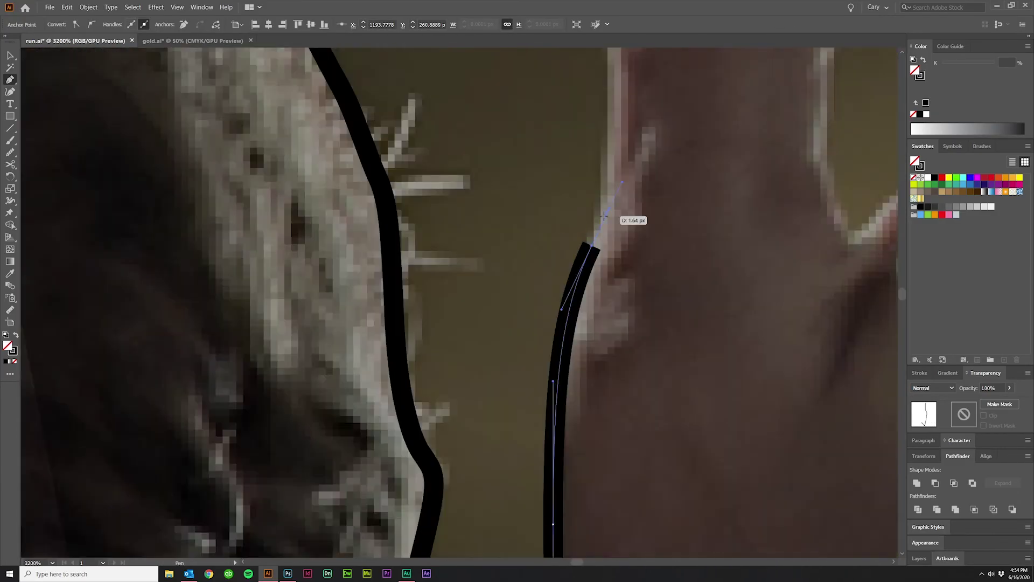
{"action": "scroll", "coordinate": [603, 215], "scroll_direction": "up", "scroll_amount": 5}
Trace around the thumb, hand and elbow, closing the hand and arm outline.
{"action": "left_click", "coordinate": [589, 317]}
{"action": "left_click_drag", "start_coordinate": [689, 167], "coordinate": [792, 147]}
{"action": "left_click_drag", "start_coordinate": [720, 374], "coordinate": [718, 471]}
{"action": "scroll", "coordinate": [710, 377], "scroll_direction": "down", "scroll_amount": 4}
{"action": "left_click", "coordinate": [718, 415]}
{"action": "scroll", "coordinate": [818, 358], "scroll_direction": "down", "scroll_amount": 2}
{"action": "left_click_drag", "start_coordinate": [505, 319], "coordinate": [526, 302]}
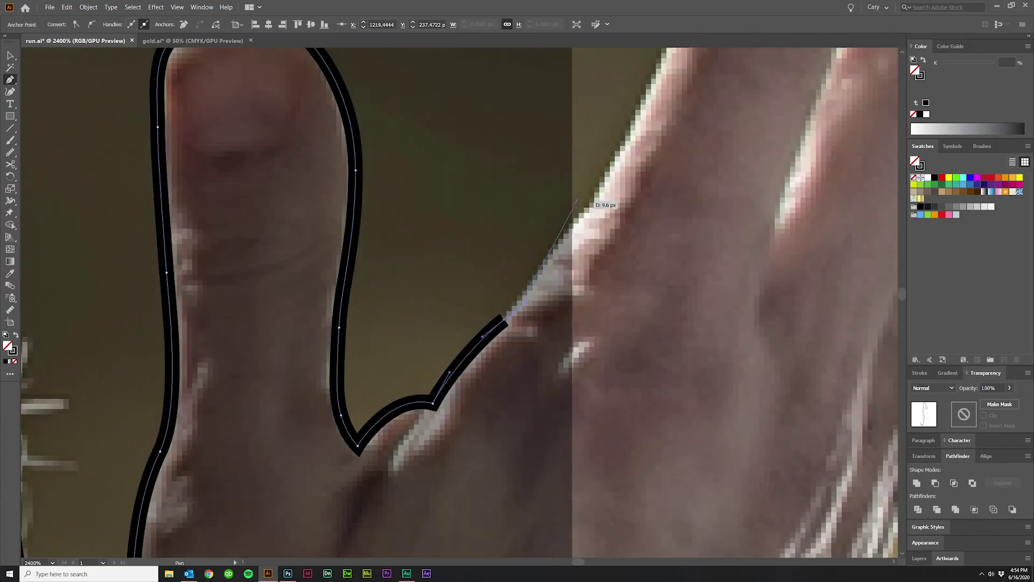
{"action": "left_click", "coordinate": [576, 204]}
{"action": "scroll", "coordinate": [576, 205], "scroll_direction": "down", "scroll_amount": 3}
{"action": "left_click", "coordinate": [688, 247]}
{"action": "left_click", "coordinate": [602, 357]}
{"action": "left_click", "coordinate": [312, 455]}
Fill the closed traced shapes with black.
{"action": "scroll", "coordinate": [377, 377], "scroll_direction": "down", "scroll_amount": 5}
{"action": "key", "text": "shift+x"}
{"action": "key", "text": "v"}
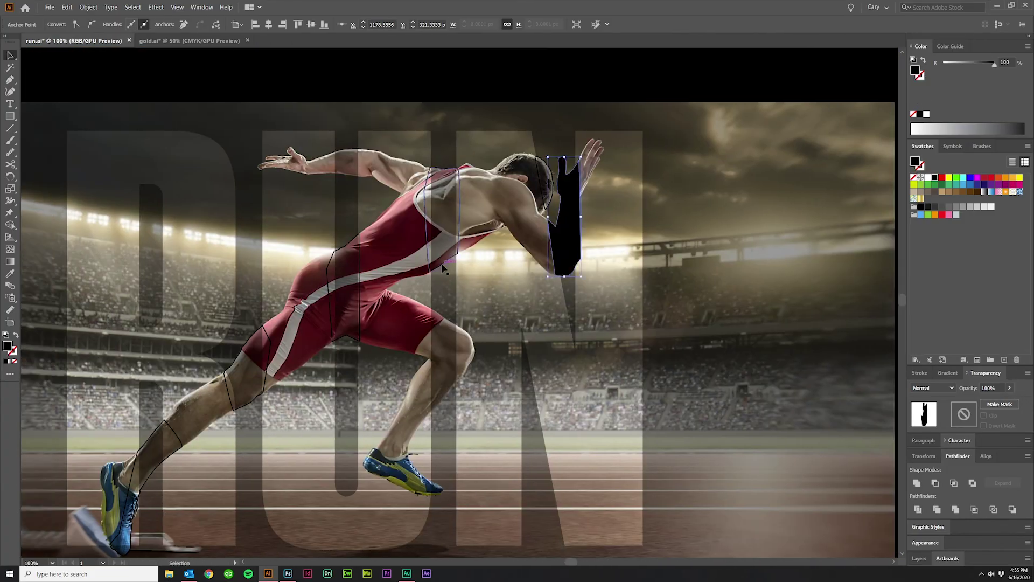
{"action": "key", "text": "shift+x"}
{"action": "key", "text": "shift+x"}
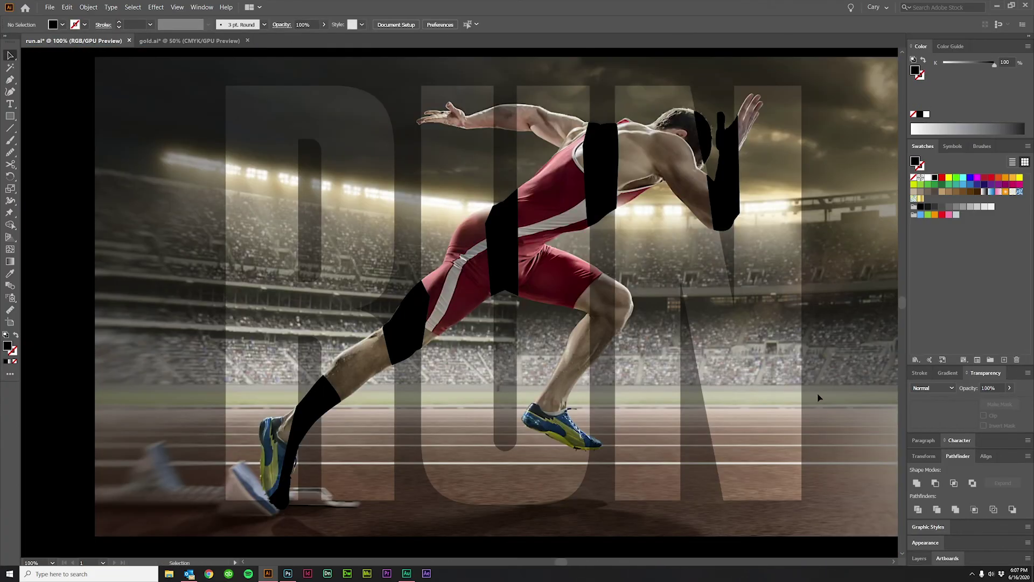
Select the black hand, shoulder, torso, thigh and shin shapes and merge them with Make Compound Shape.
{"action": "left_click", "coordinate": [726, 202]}
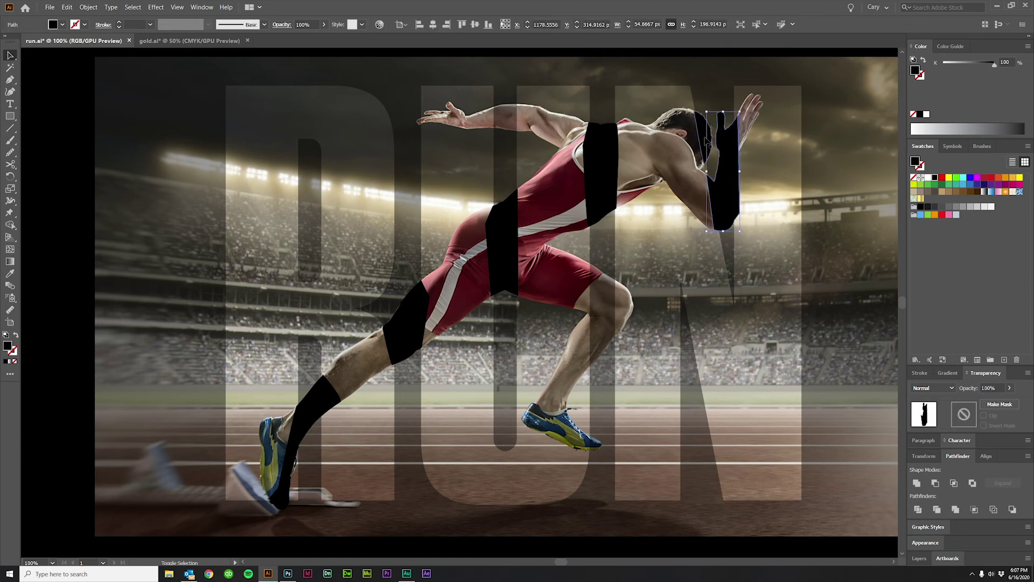
{"action": "left_click", "coordinate": [616, 173], "text": "shift"}
{"action": "left_click", "coordinate": [502, 251], "text": "shift"}
{"action": "left_click", "coordinate": [398, 335], "text": "shift"}
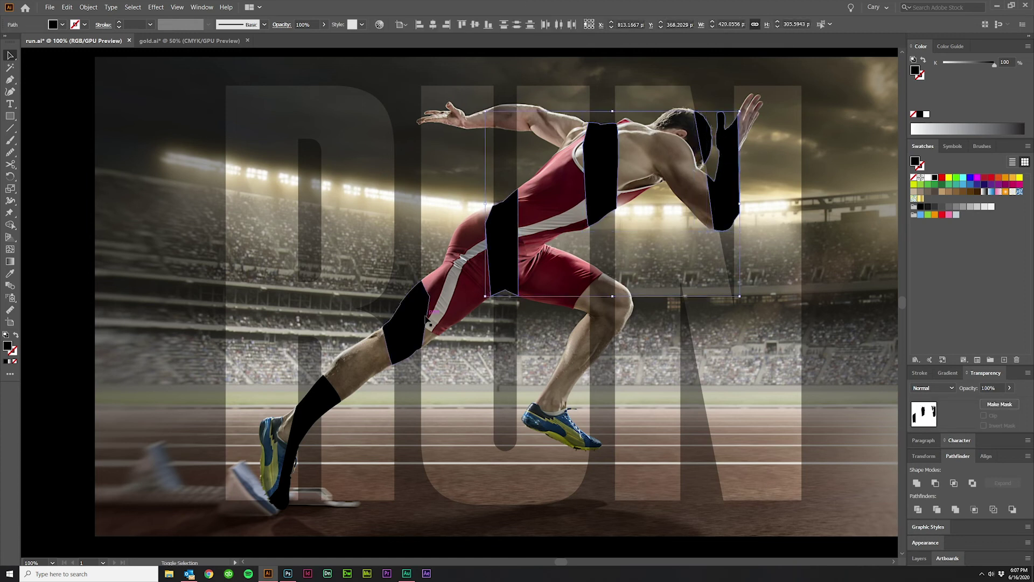
{"action": "left_click", "coordinate": [298, 417], "text": "shift"}
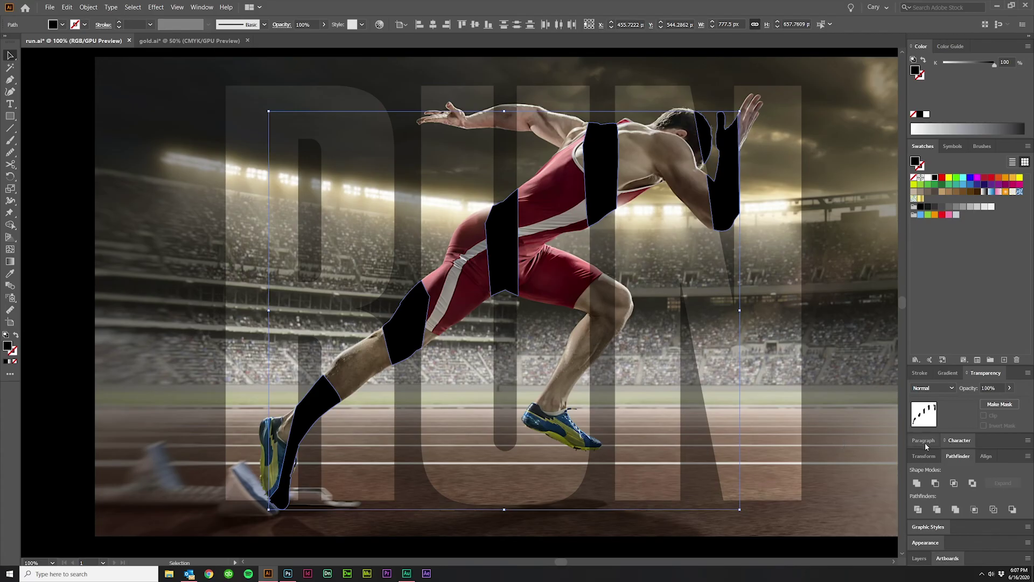
{"action": "left_click", "coordinate": [1027, 455]}
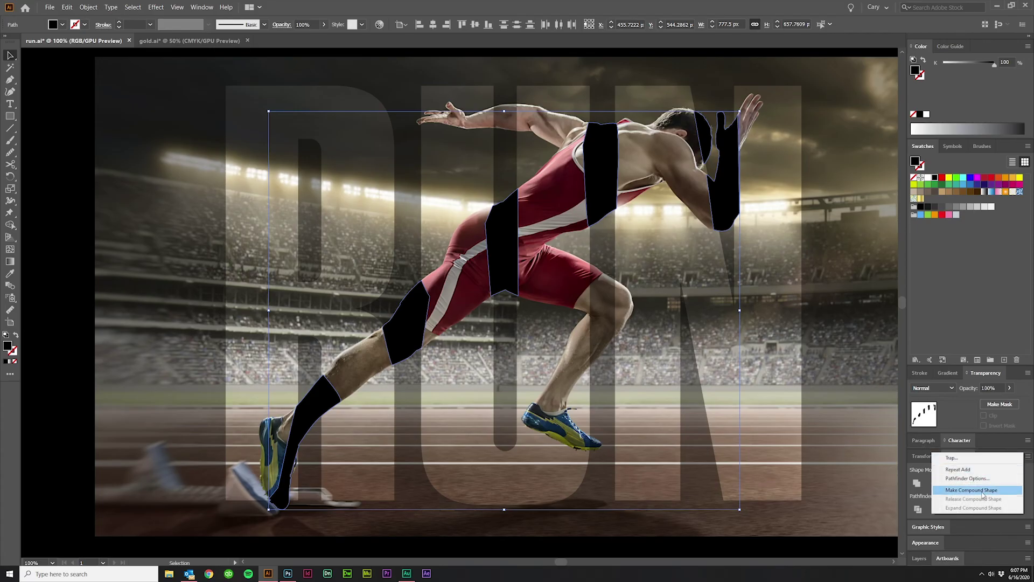
{"action": "left_click", "coordinate": [984, 490]}
{"action": "key", "text": "ctrl+minus"}
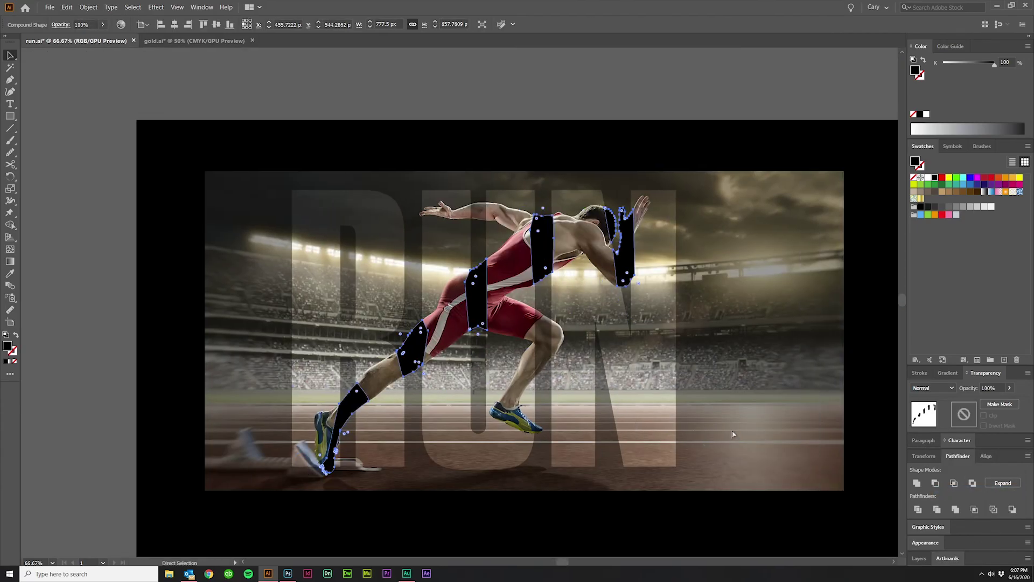
{"action": "left_click", "coordinate": [859, 513]}
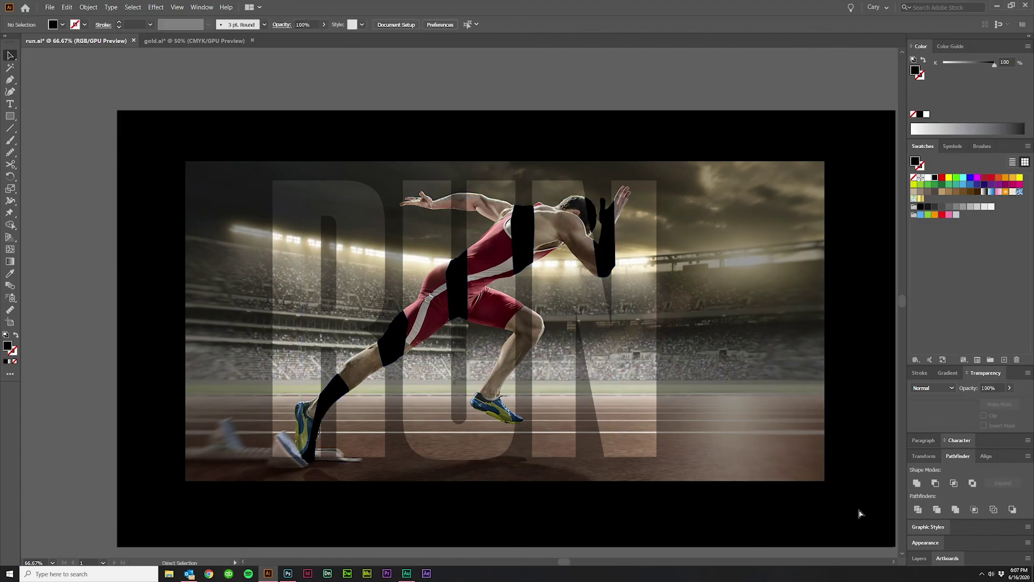
Unlock all objects and set the stadium photo's opacity to 100%.
{"action": "key", "text": "ctrl+alt+2"}
{"action": "left_click", "coordinate": [676, 104]}
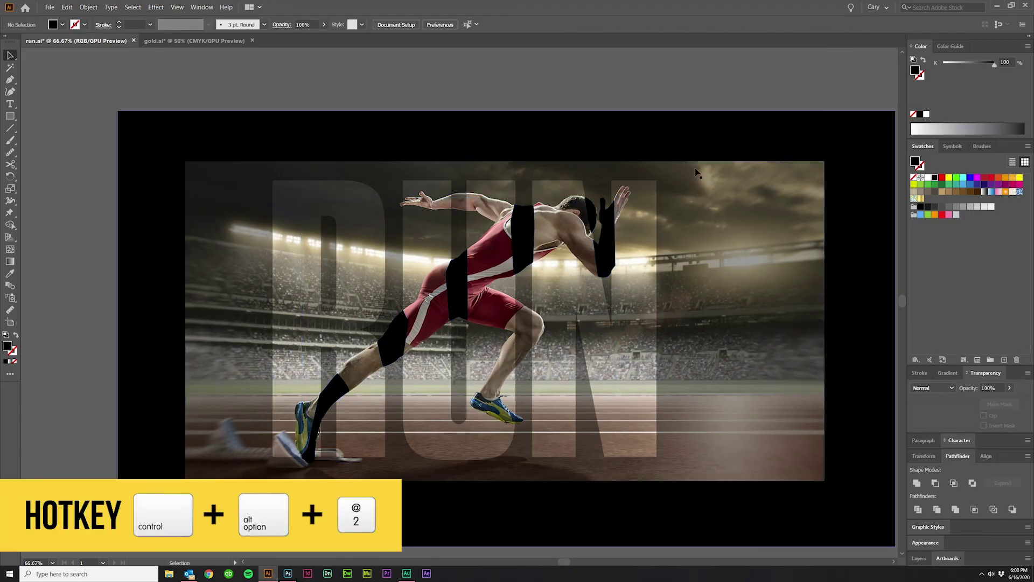
{"action": "left_click_drag", "start_coordinate": [723, 241], "coordinate": [579, 262]}
{"action": "key", "text": "ctrl+z"}
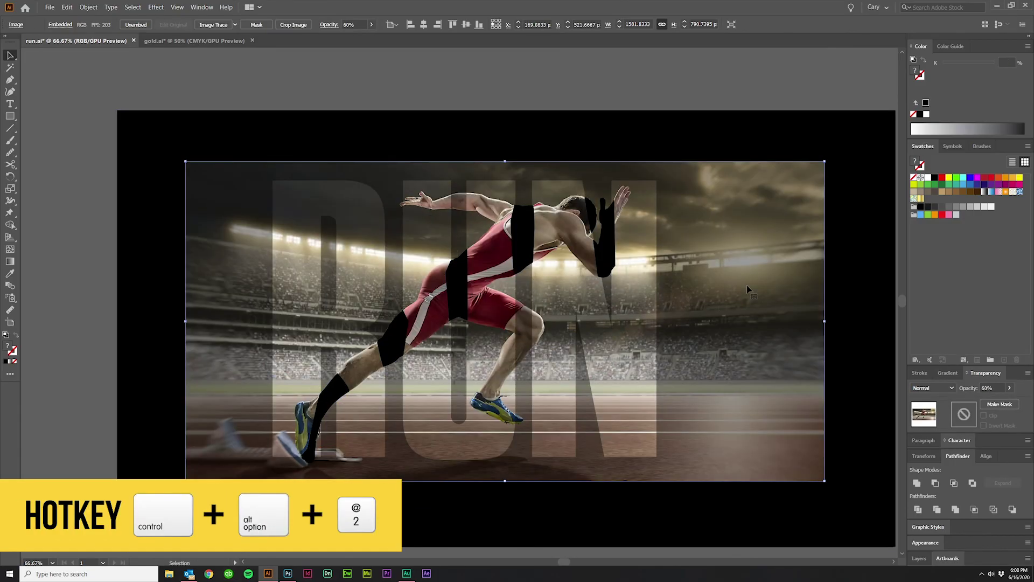
{"action": "left_click", "coordinate": [996, 388]}
{"action": "key", "text": "shift+Up"}
{"action": "key", "text": "shift+Up"}
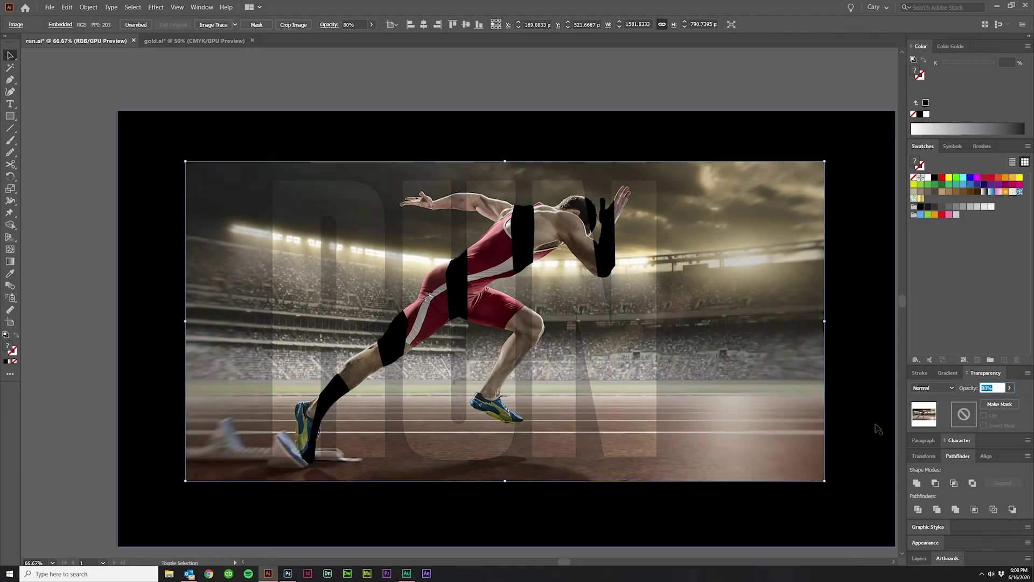
{"action": "type", "text": "100"}
{"action": "key", "text": "Return"}
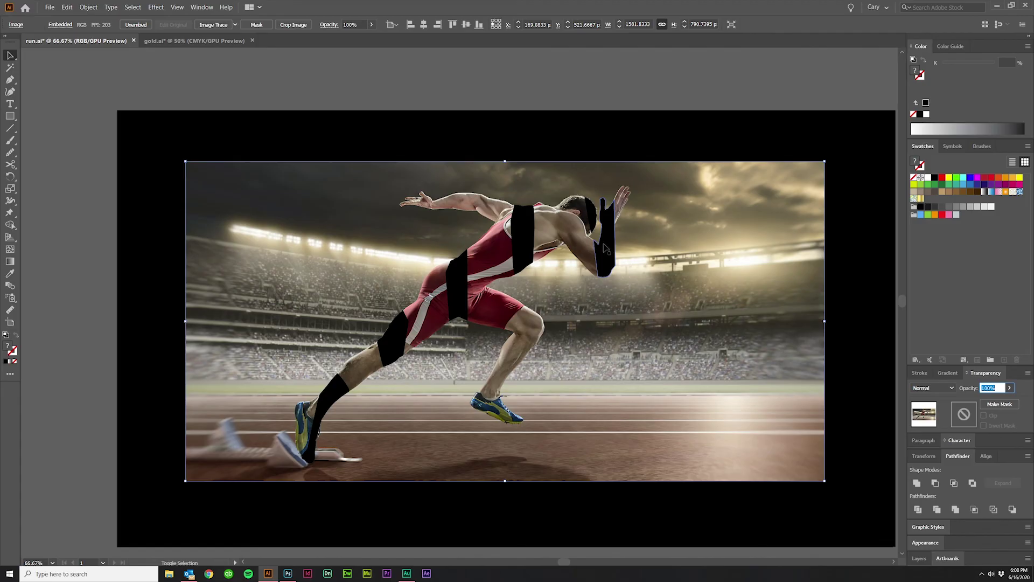
Add the RUN lettering to the selection and make a clipping mask.
{"action": "left_click", "coordinate": [606, 249], "text": "shift"}
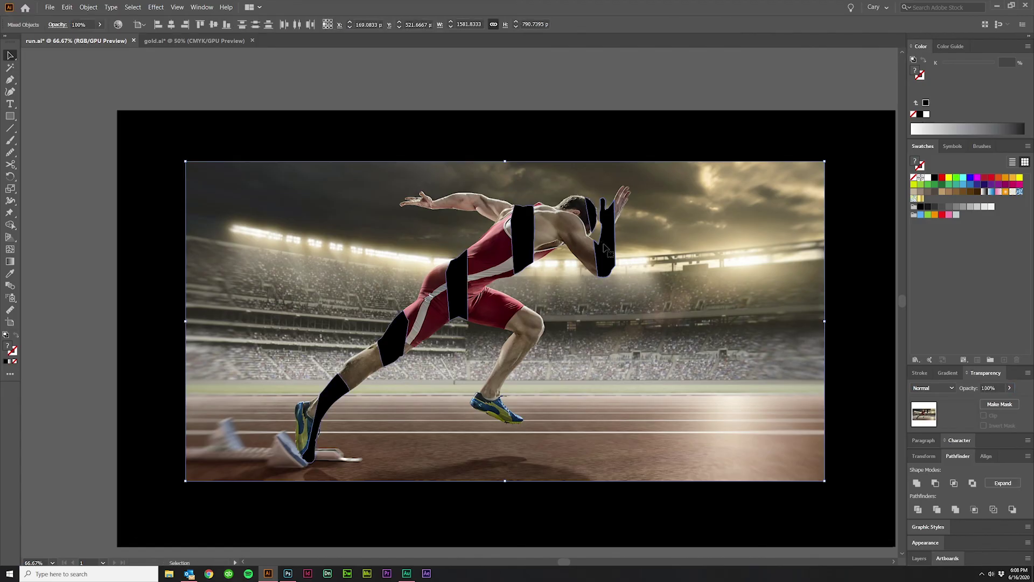
{"action": "right_click", "coordinate": [605, 249]}
{"action": "left_click", "coordinate": [629, 314]}
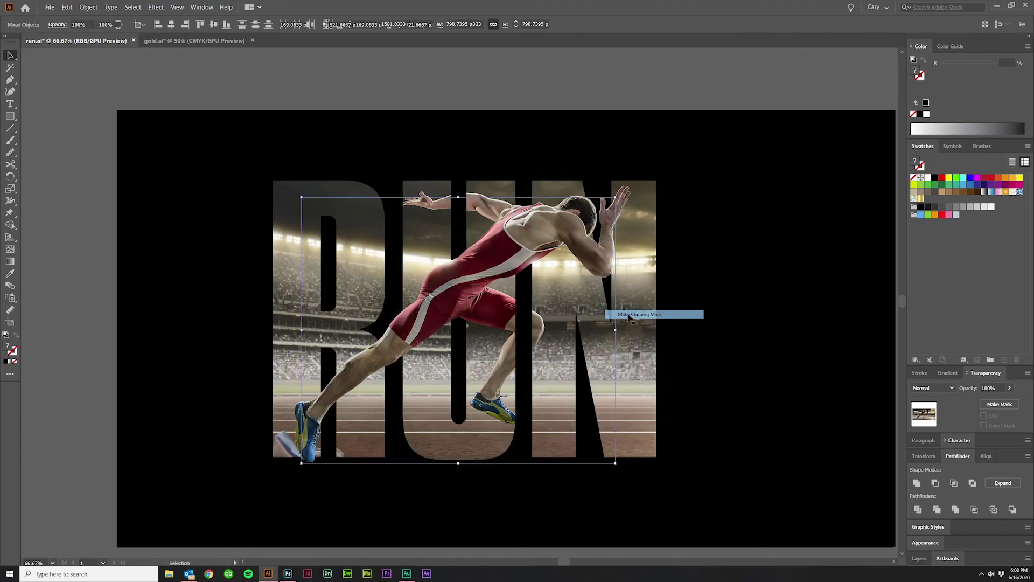